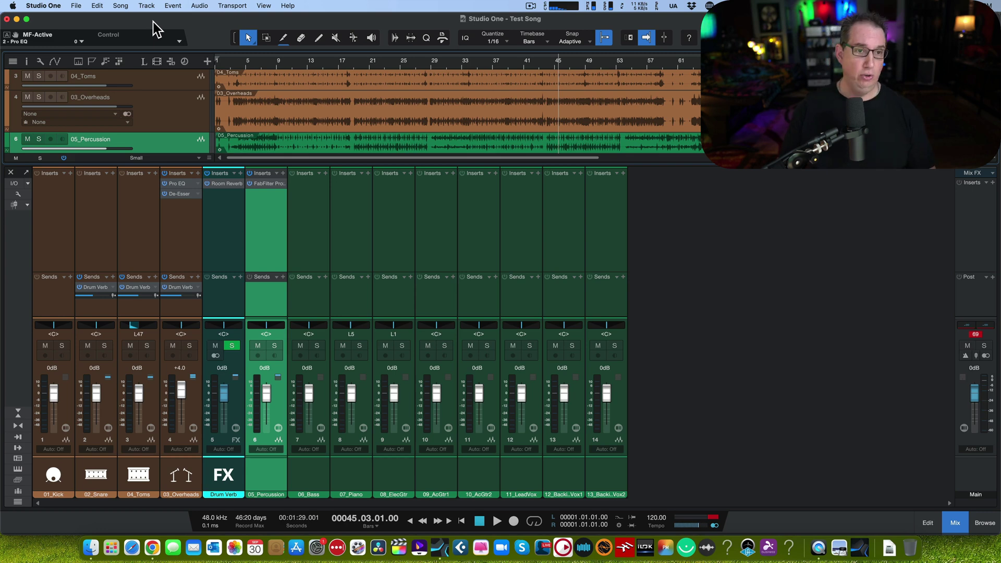
# - Open Pro EQ on 03_Overheads, solo its mid band during playback, and set it to 559 Hz
pyautogui.click(176, 183)
pyautogui.click(182, 181)
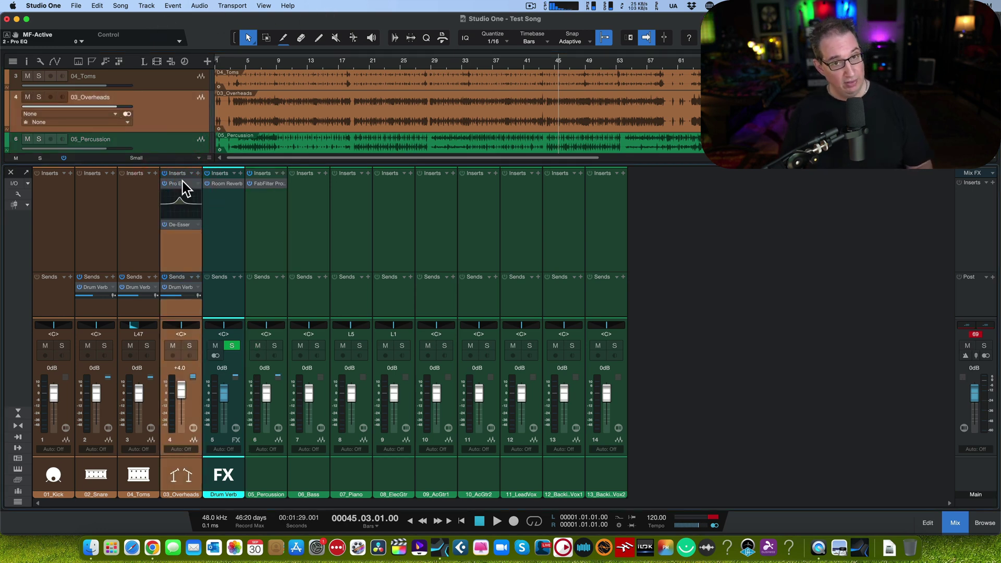
pyautogui.moveTo(386, 123); pyautogui.dragTo(380, 102)
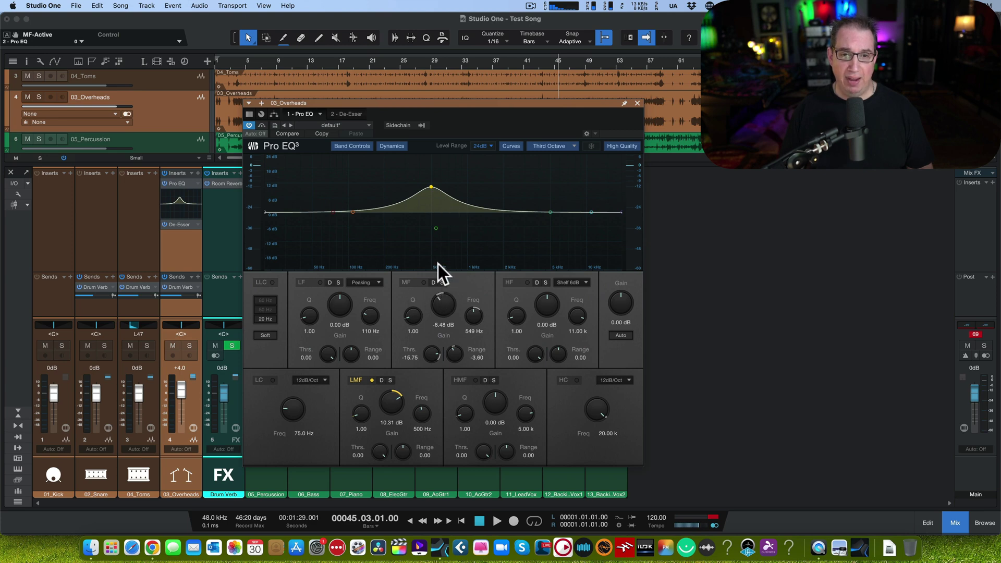
pyautogui.click(442, 282)
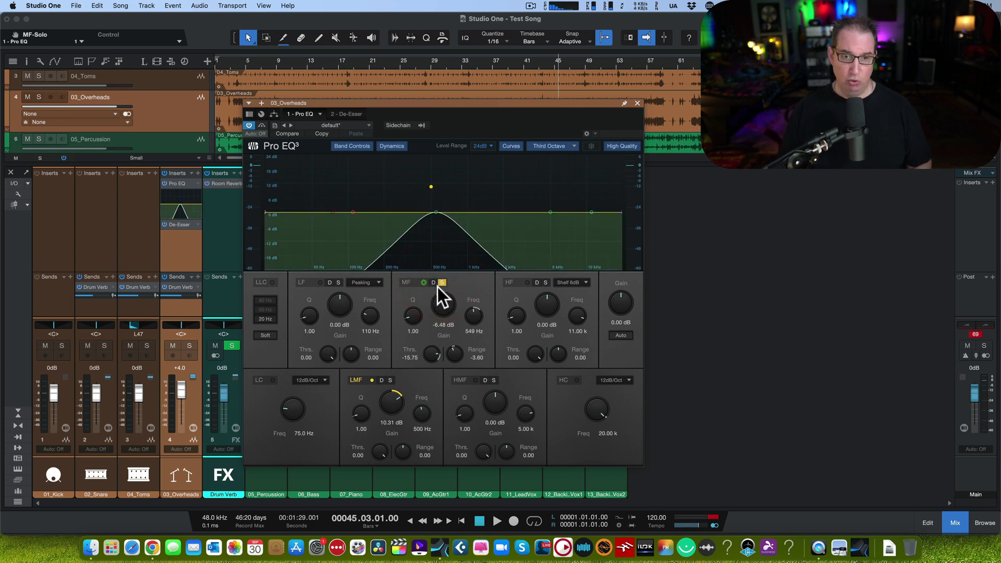
pyautogui.press('space')
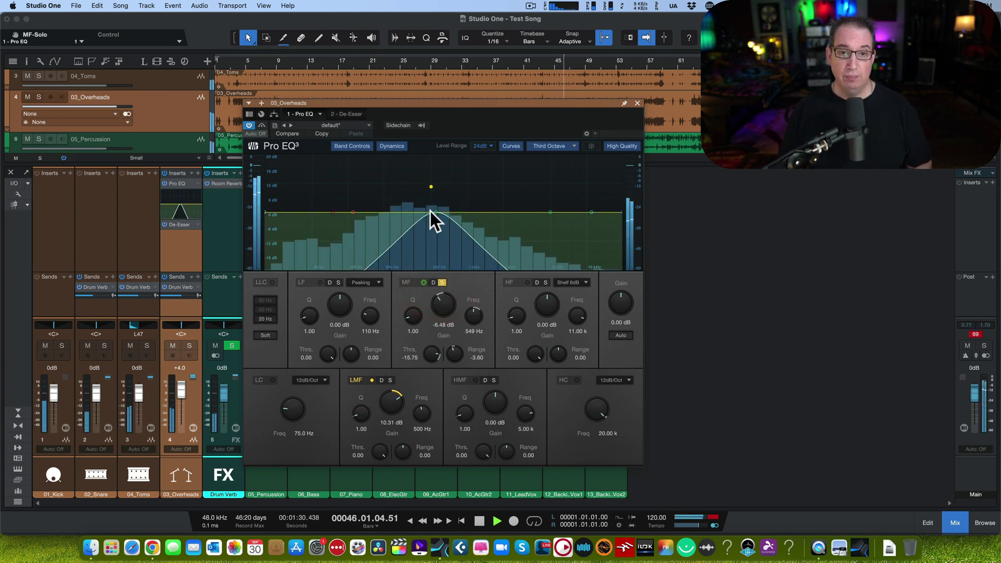
pyautogui.moveTo(434, 210)
pyautogui.mouseDown()
pyautogui.moveTo(415, 208)
pyautogui.moveTo(462, 209)
pyautogui.moveTo(443, 209)
pyautogui.mouseUp()
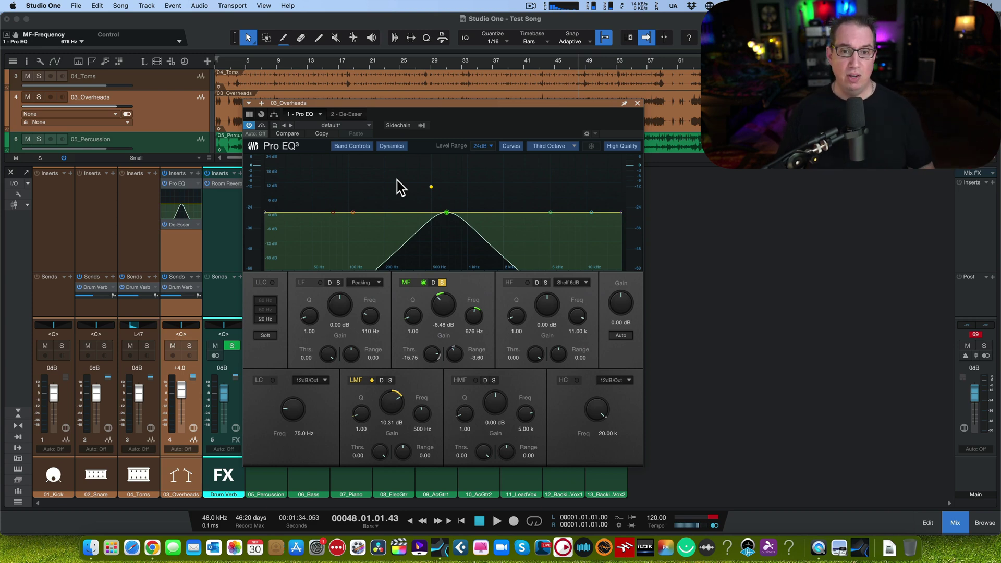
pyautogui.moveTo(448, 214); pyautogui.dragTo(438, 213)
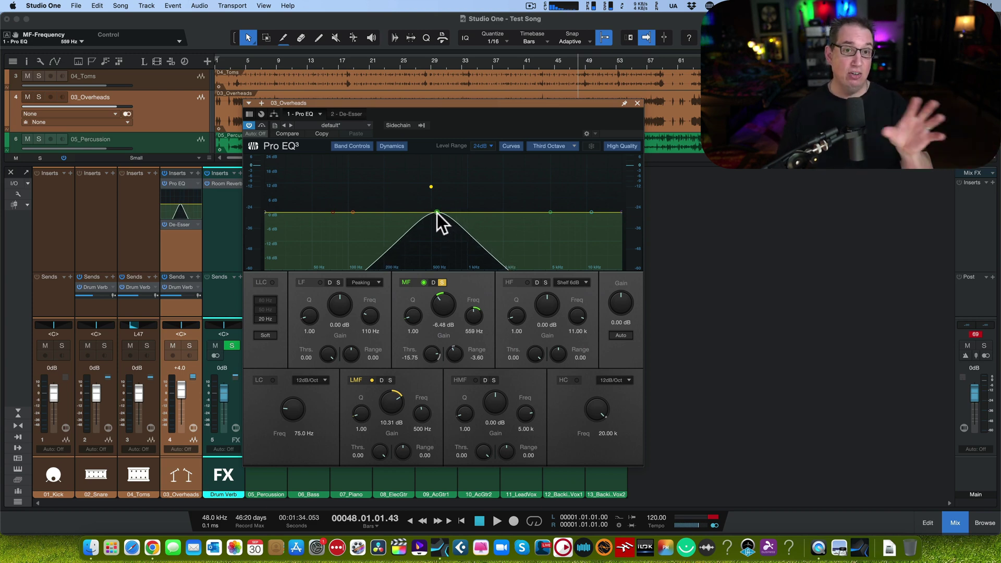
# - Unsolo the mid band and make it dynamic, with threshold -16.65 dB and range -8.64 dB
pyautogui.click(440, 283)
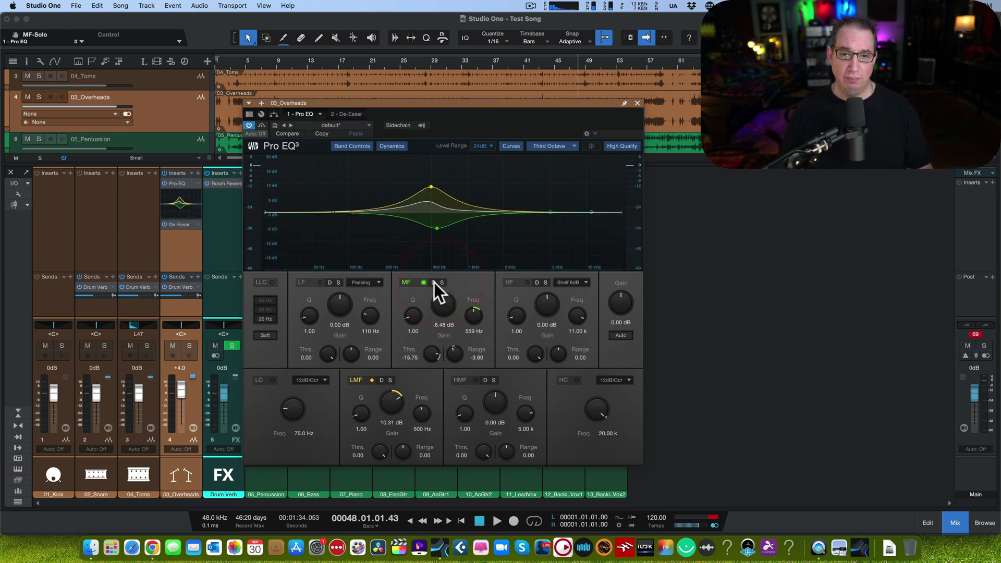
pyautogui.click(433, 282)
pyautogui.click(434, 283)
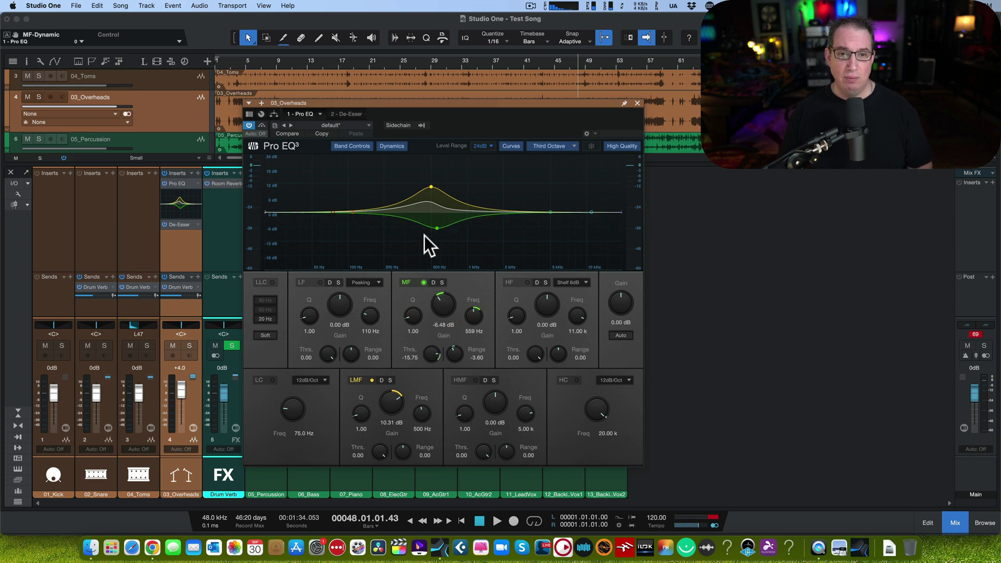
pyautogui.press('space')
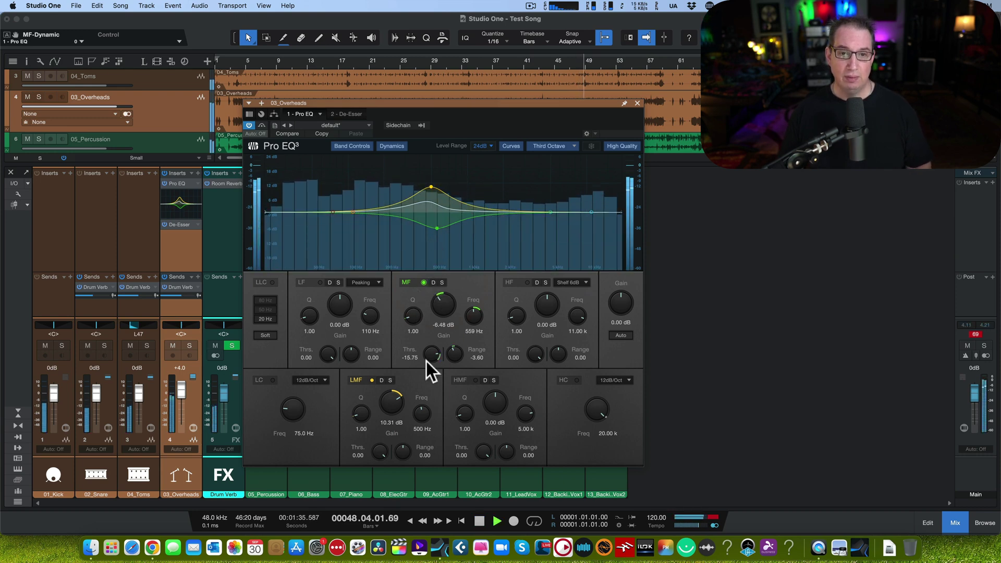
pyautogui.moveTo(427, 361)
pyautogui.mouseDown()
pyautogui.moveTo(440, 342)
pyautogui.moveTo(437, 354)
pyautogui.mouseUp()
pyautogui.click(433, 282)
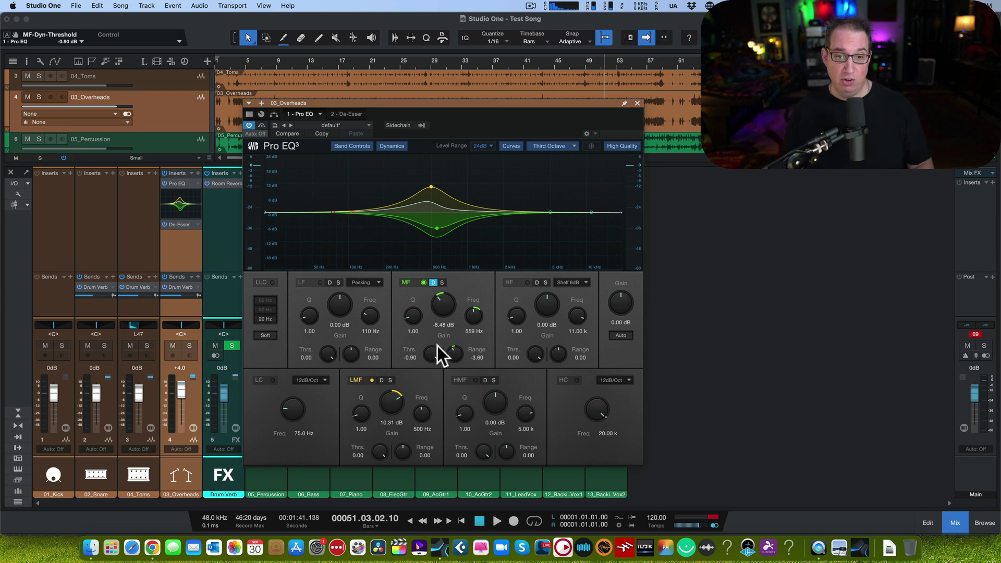
pyautogui.moveTo(436, 348); pyautogui.dragTo(451, 360)
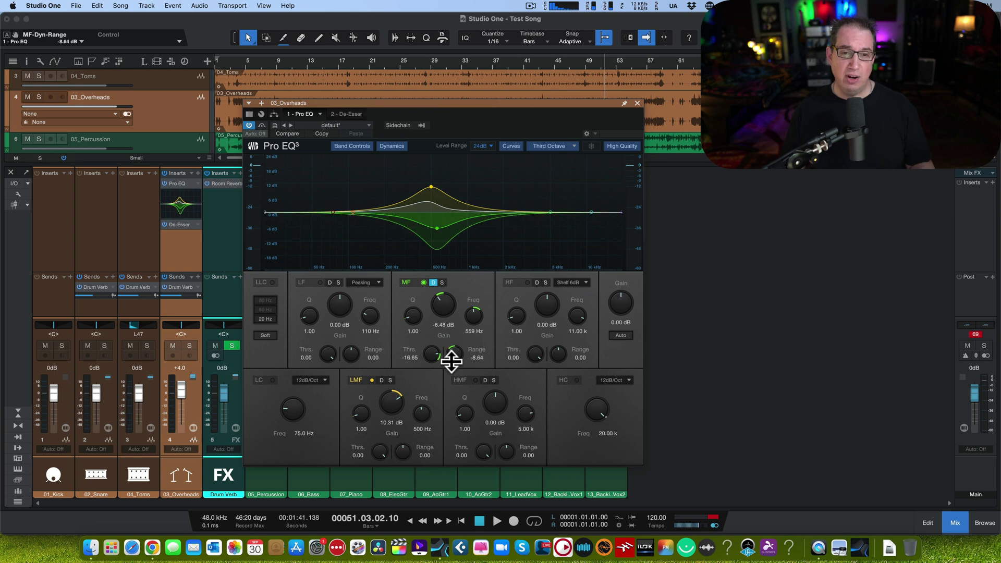
# - Close the Pro EQ window and bring up the De-Esser on 03_Overheads
pyautogui.click(638, 103)
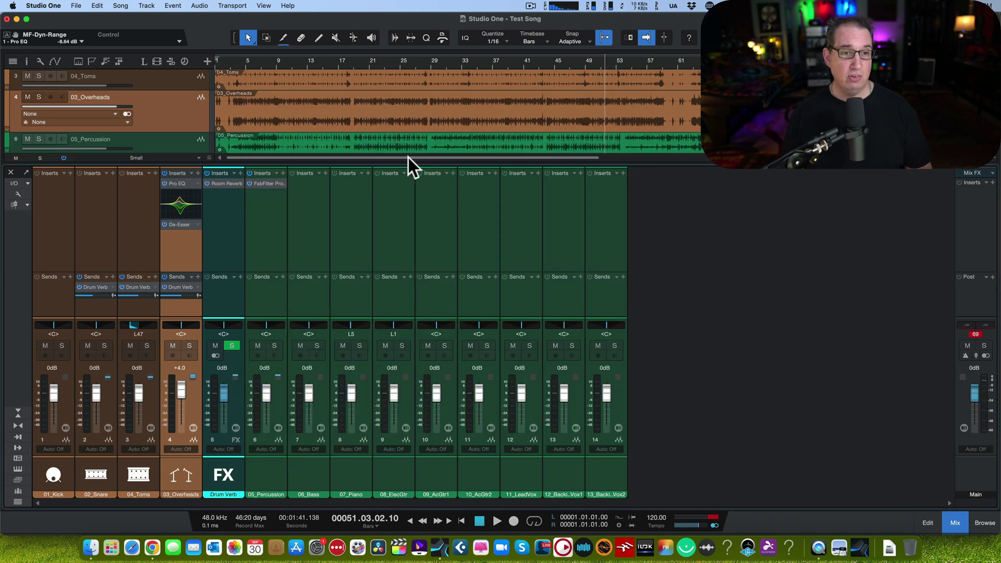
pyautogui.click(181, 182)
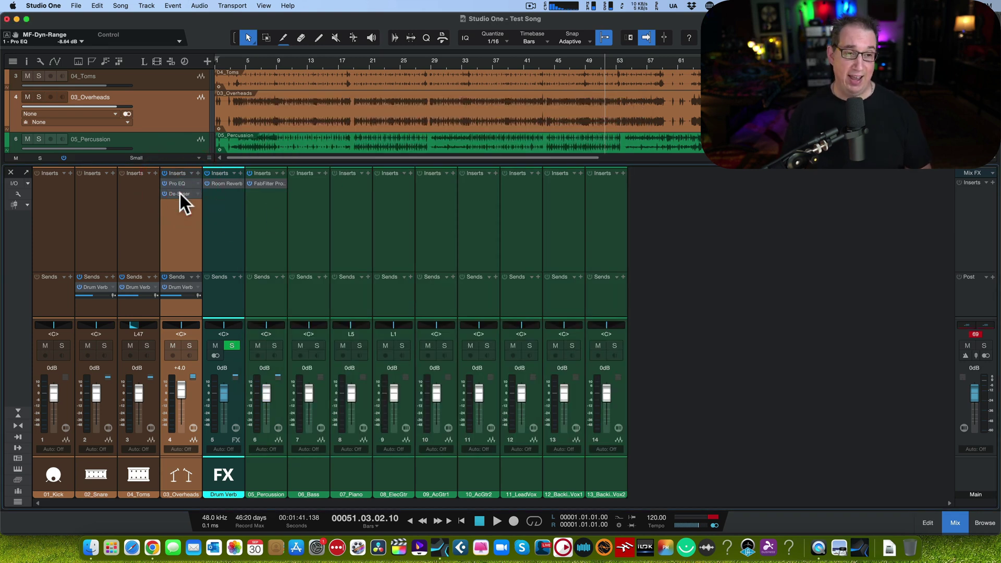
pyautogui.click(180, 193)
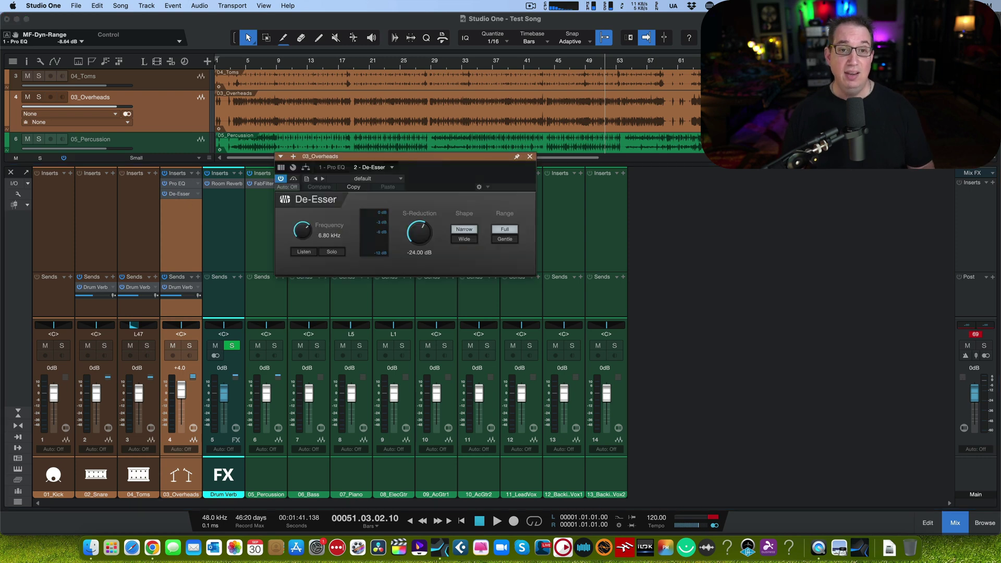
pyautogui.moveTo(394, 159); pyautogui.dragTo(394, 165)
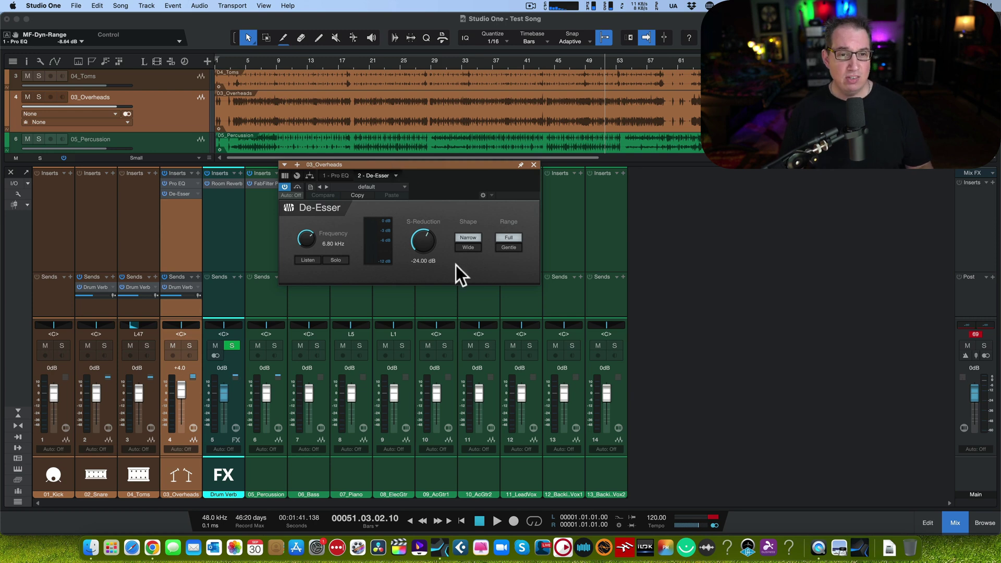
# - Tune the De-Esser to 6.22 kHz with -37.20 dB S-Reduction using Listen, then close it
pyautogui.click(309, 261)
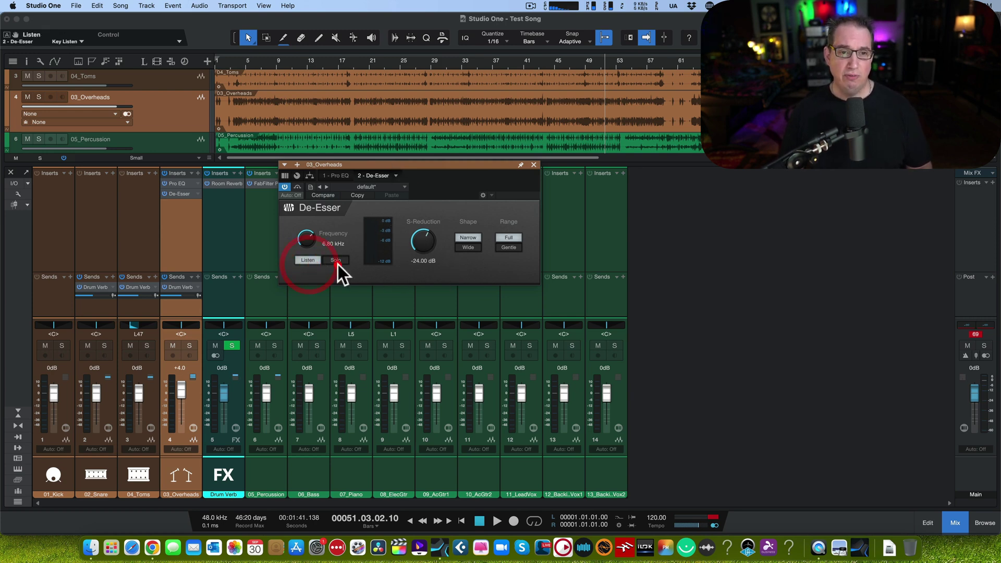
pyautogui.moveTo(304, 241); pyautogui.dragTo(303, 241)
pyautogui.click(307, 260)
pyautogui.click(308, 260)
pyautogui.click(308, 261)
pyautogui.moveTo(419, 245)
pyautogui.mouseDown()
pyautogui.moveTo(407, 266)
pyautogui.moveTo(424, 240)
pyautogui.mouseUp()
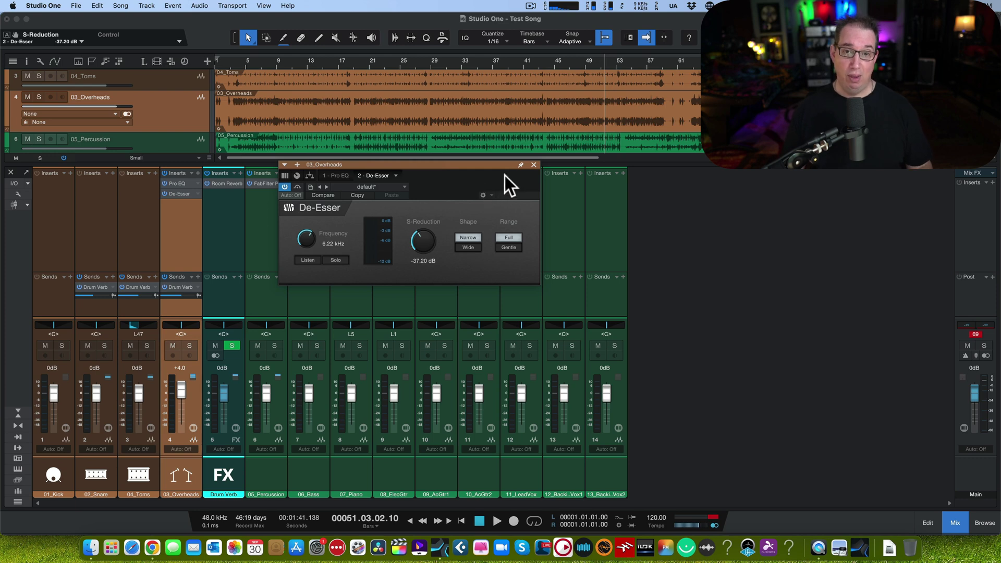
pyautogui.click(533, 165)
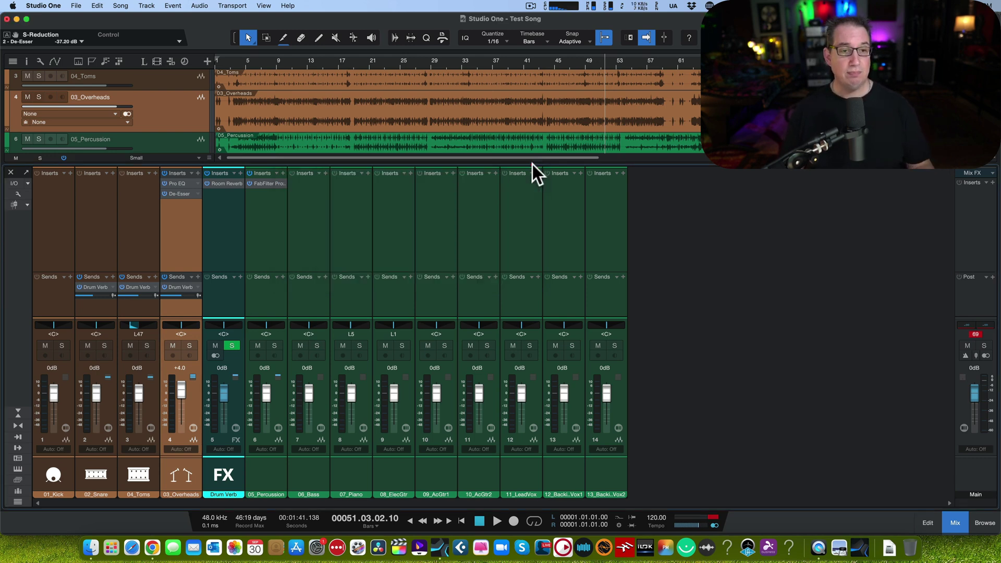
# - Ease the De-Esser sliders to about -24.91 dB S-Reduction at 4.93 kHz, then select 05_Percussion
pyautogui.click(179, 183)
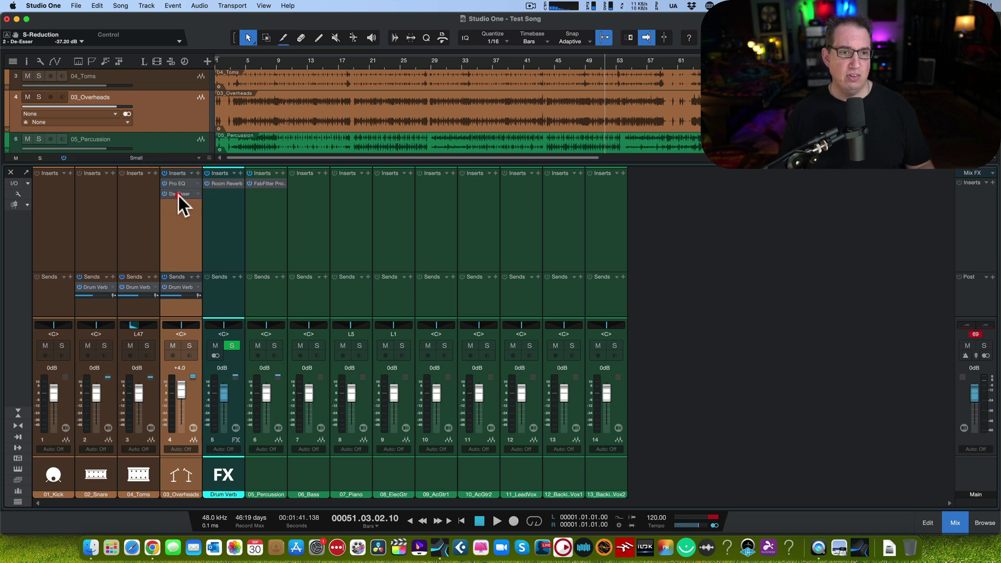
pyautogui.moveTo(176, 208)
pyautogui.mouseDown()
pyautogui.moveTo(190, 218)
pyautogui.moveTo(180, 218)
pyautogui.mouseUp()
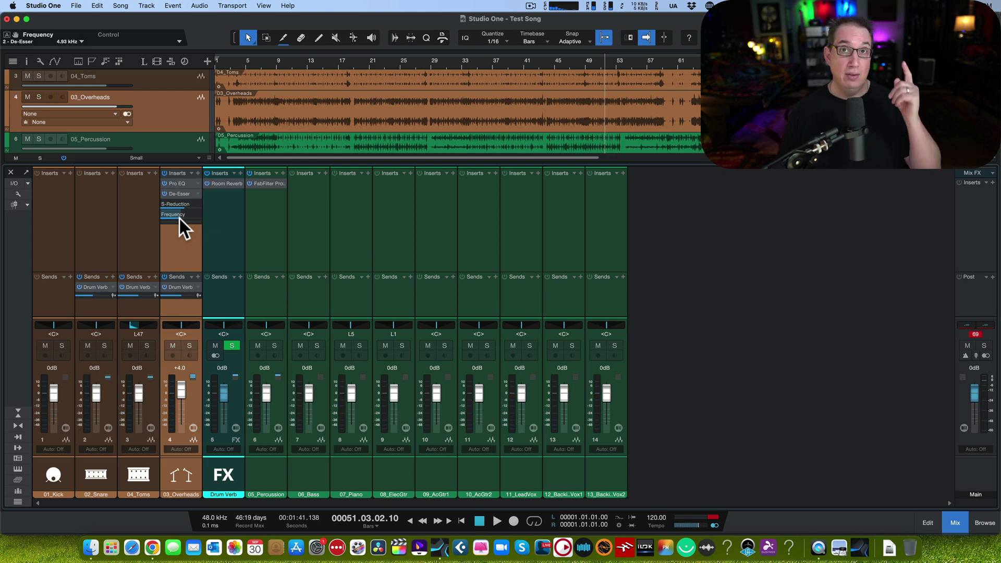
pyautogui.click(278, 222)
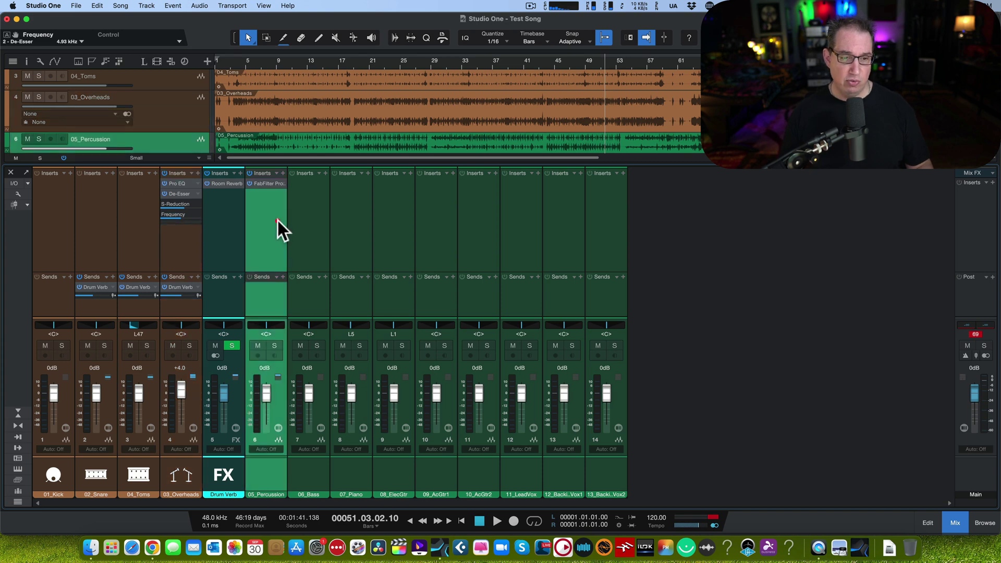
# - Expose Pro-C 2's quick-edit sliders on 05_Percussion, with Ratio about 9.30:1 and Range +54.42 dB
pyautogui.click(263, 185)
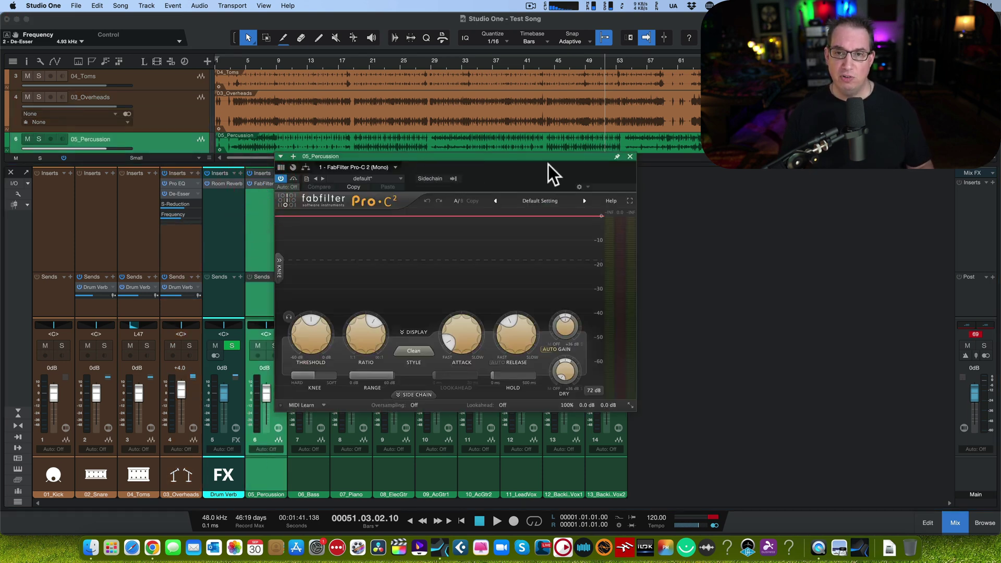
pyautogui.click(629, 157)
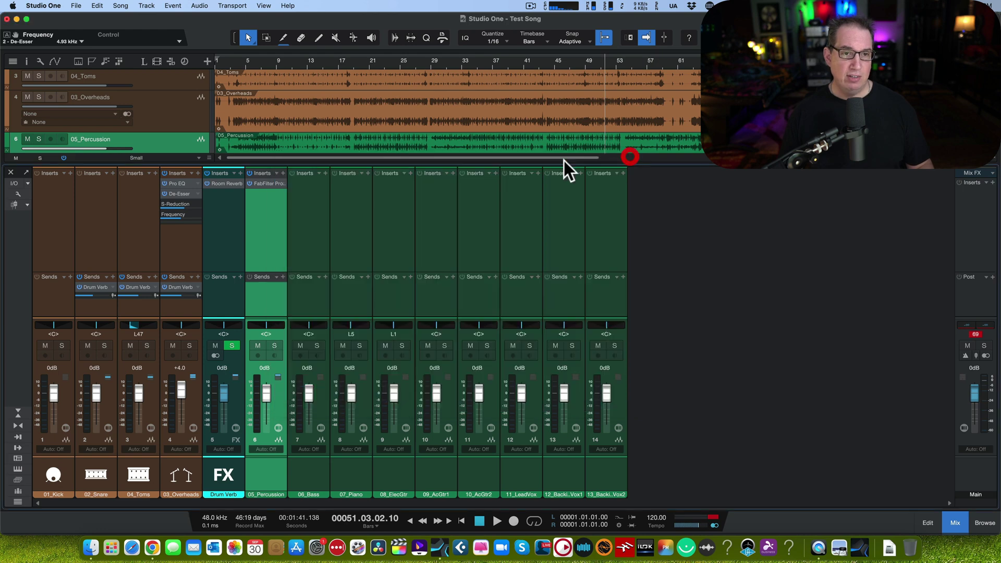
pyautogui.click(262, 185)
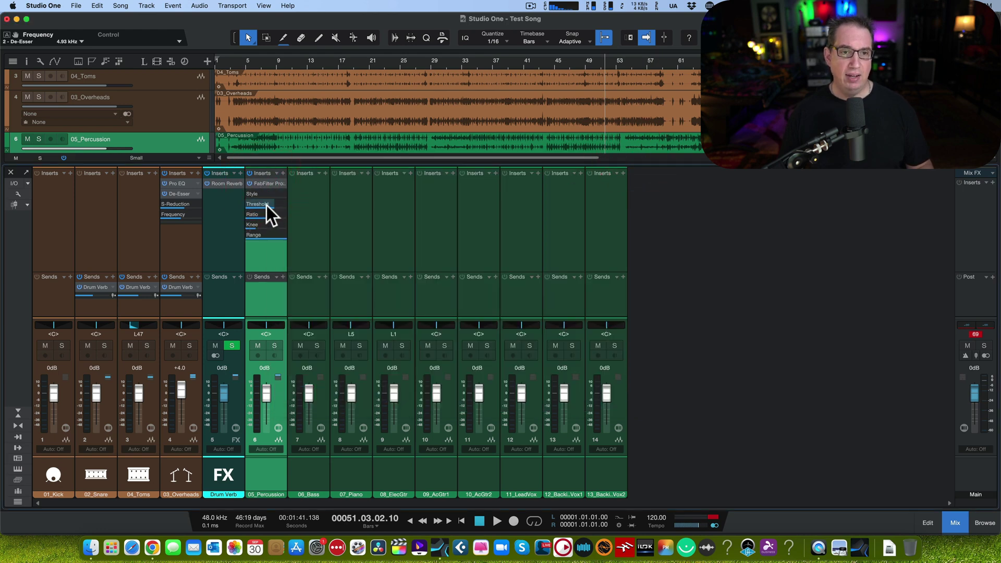
pyautogui.moveTo(266, 216); pyautogui.dragTo(273, 237)
pyautogui.click(273, 237)
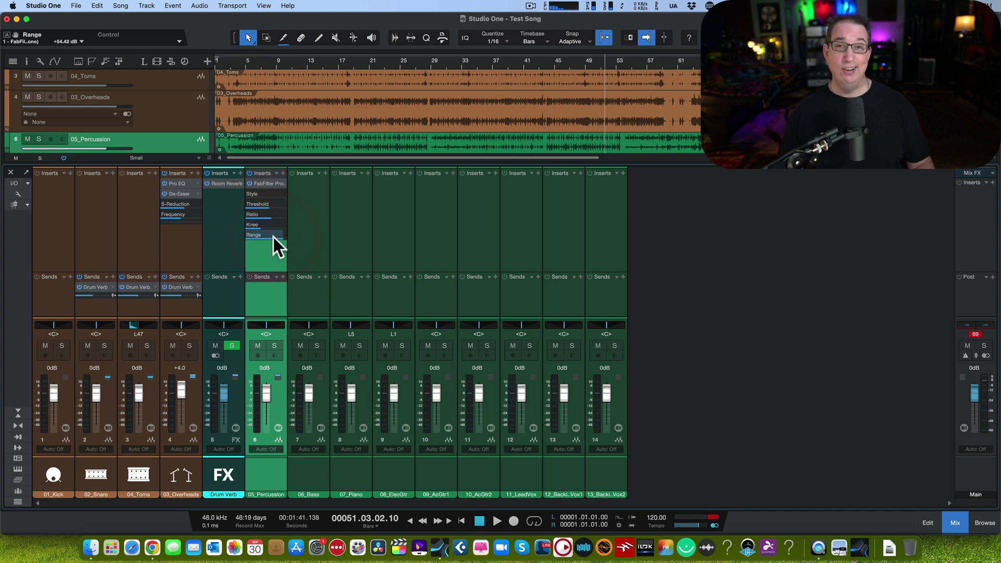
pyautogui.click(284, 184)
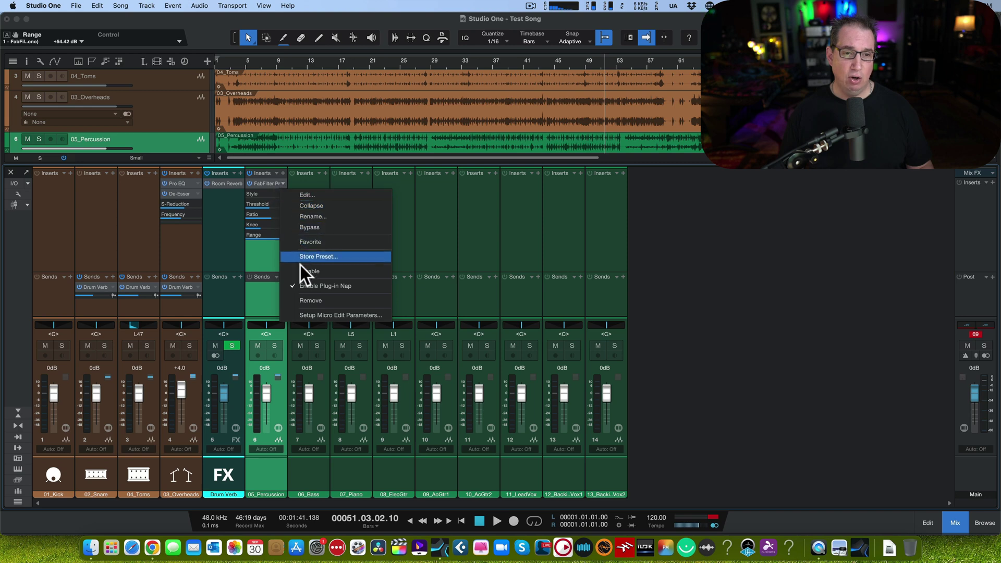
# - In Setup Micro Edit Parameters, remove Style and Knee from the Pro-C 2 insert's controls
pyautogui.click(307, 315)
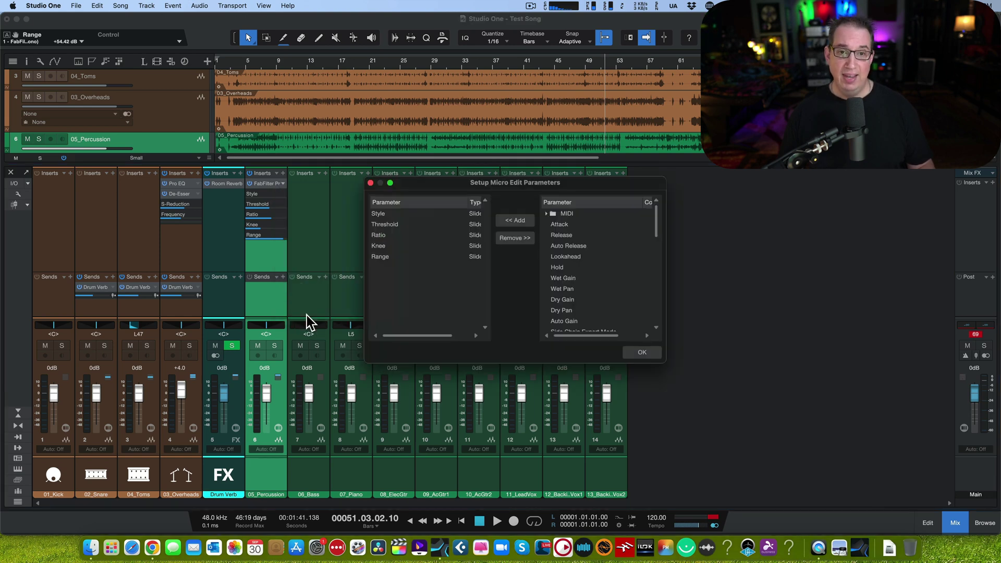
pyautogui.moveTo(438, 183); pyautogui.dragTo(363, 187)
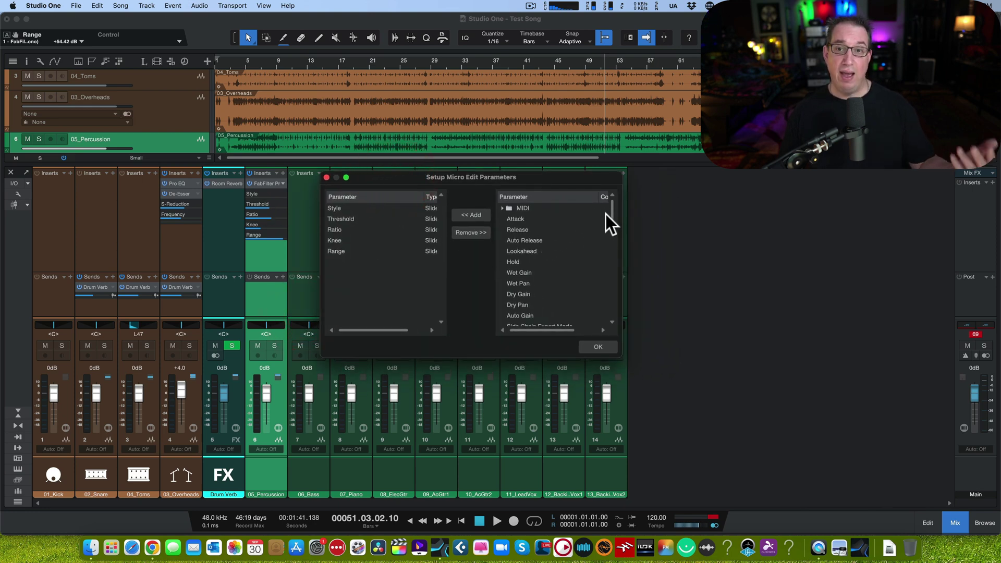
pyautogui.moveTo(612, 213); pyautogui.dragTo(455, 225)
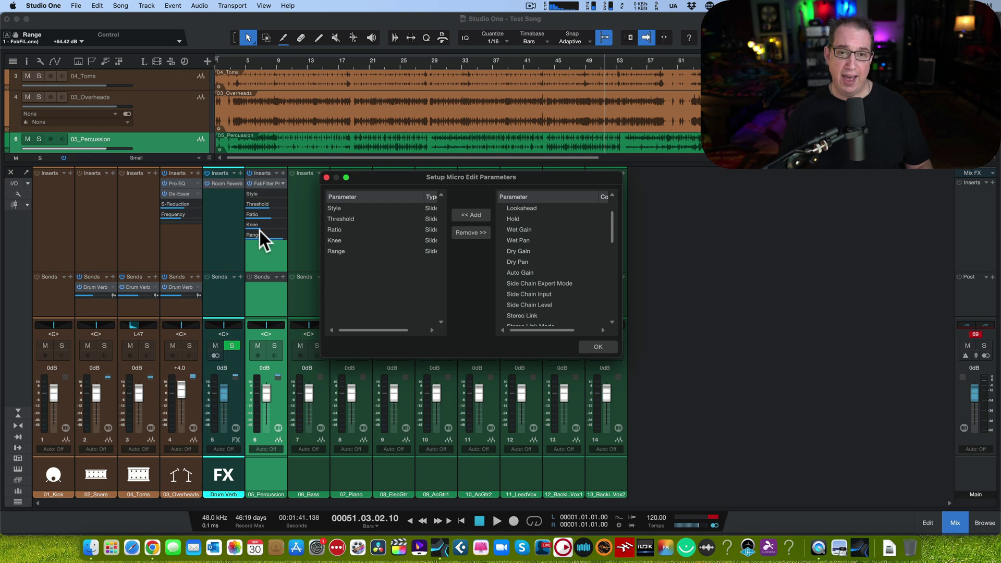
pyautogui.click(344, 208)
pyautogui.click(468, 234)
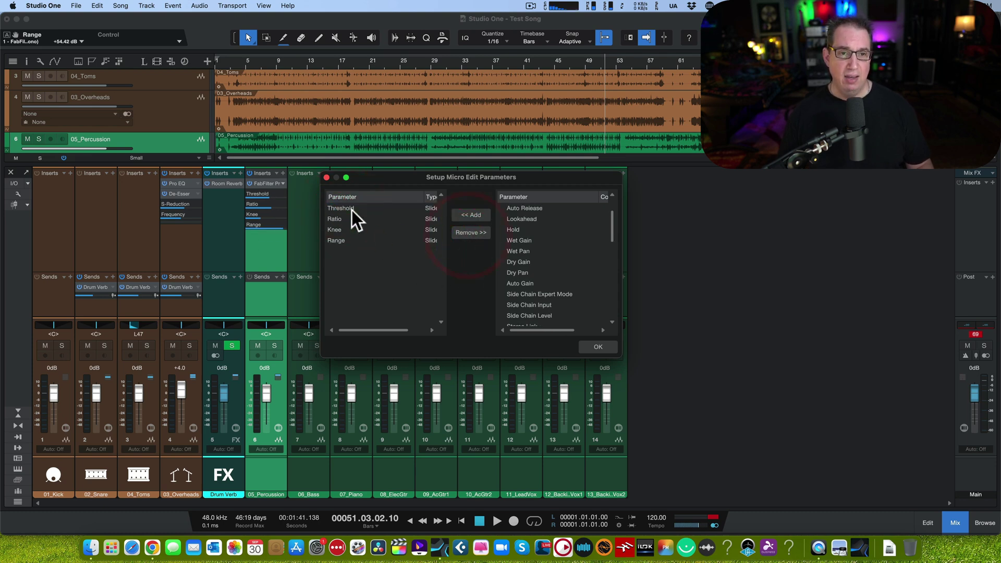
pyautogui.click(340, 231)
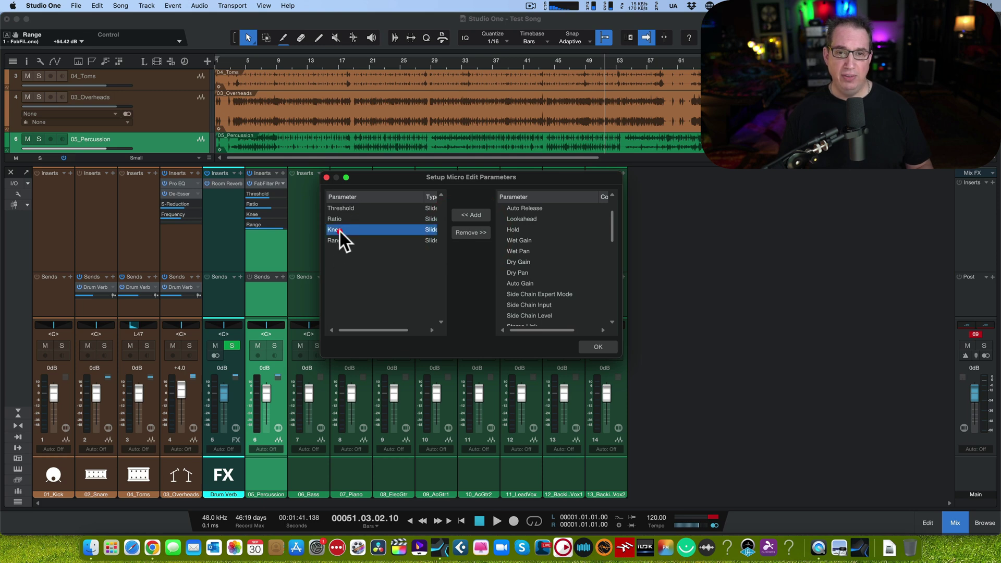
pyautogui.click(468, 233)
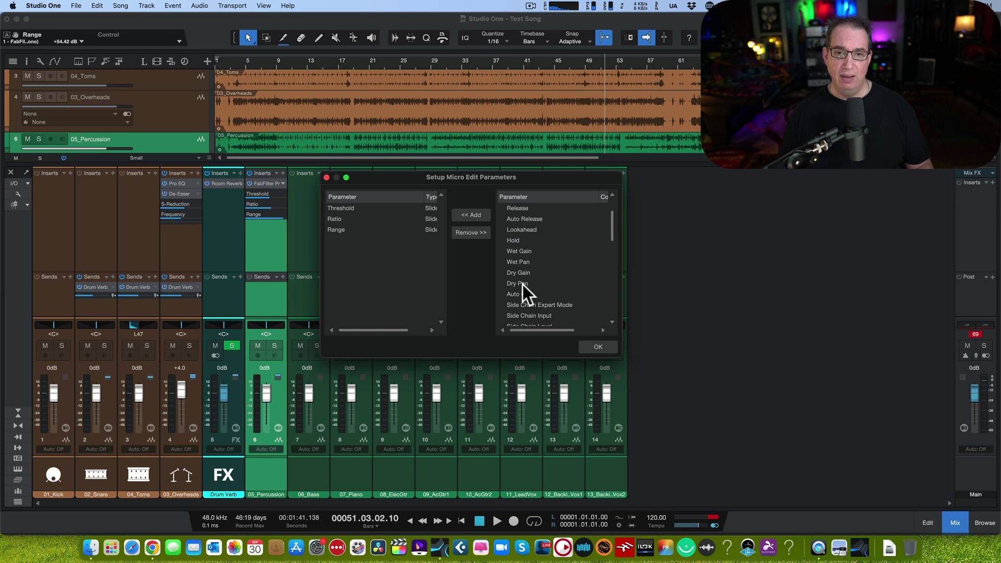
# - Add Wet Gain to the shown controls, confirm, and nudge Wet Gain up to +9.78 dB
pyautogui.click(510, 251)
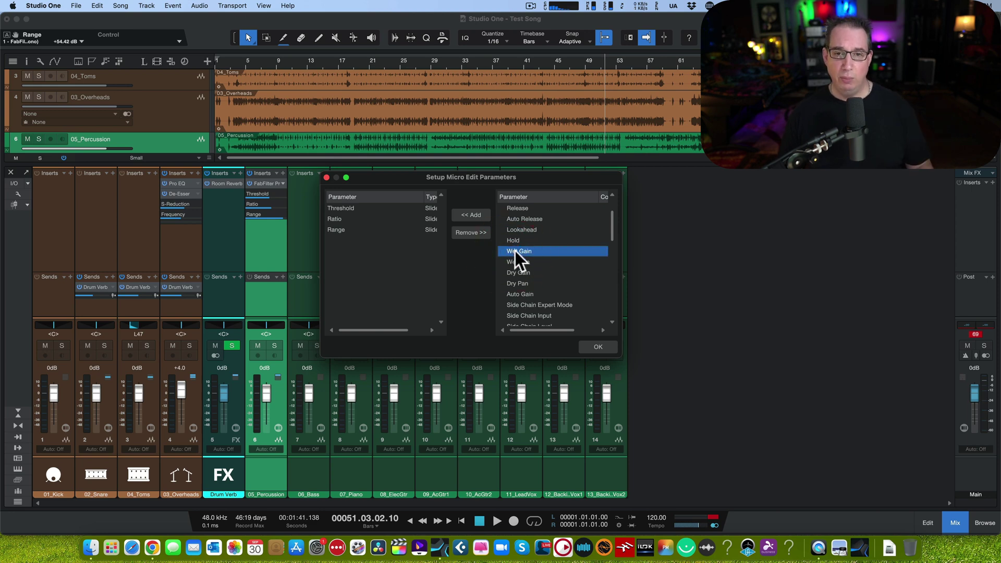
pyautogui.click(472, 214)
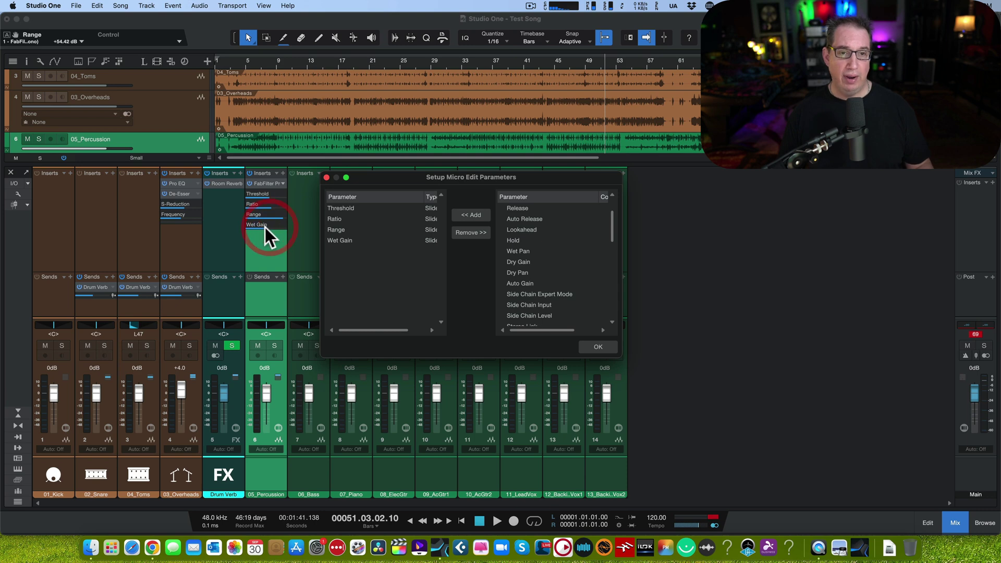
pyautogui.click(599, 347)
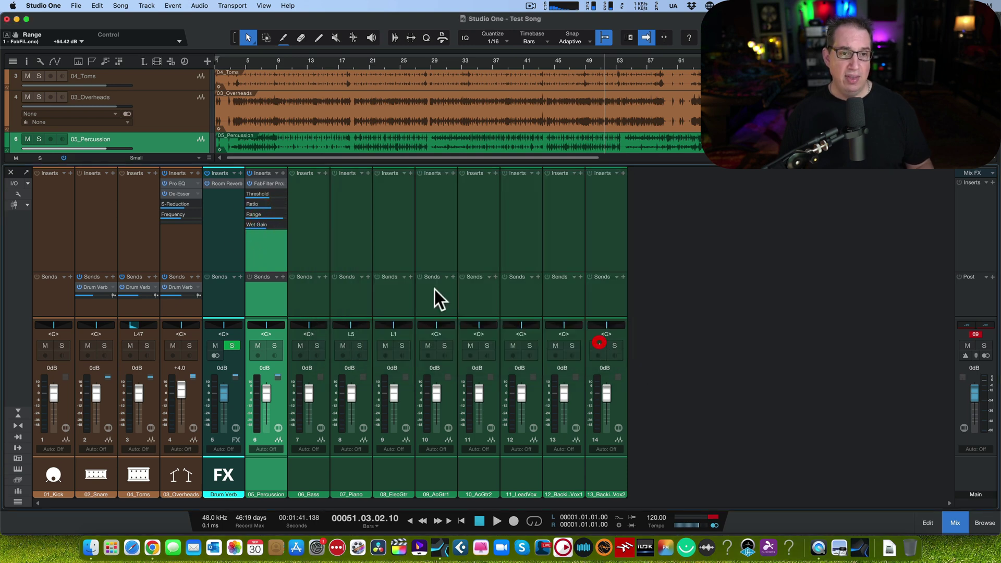
pyautogui.moveTo(266, 230); pyautogui.dragTo(271, 226)
# - Enter -10 dB for the Pro-C 2 Wet Gain, then raise it to +0.89 dB
pyautogui.rightClick(271, 224)
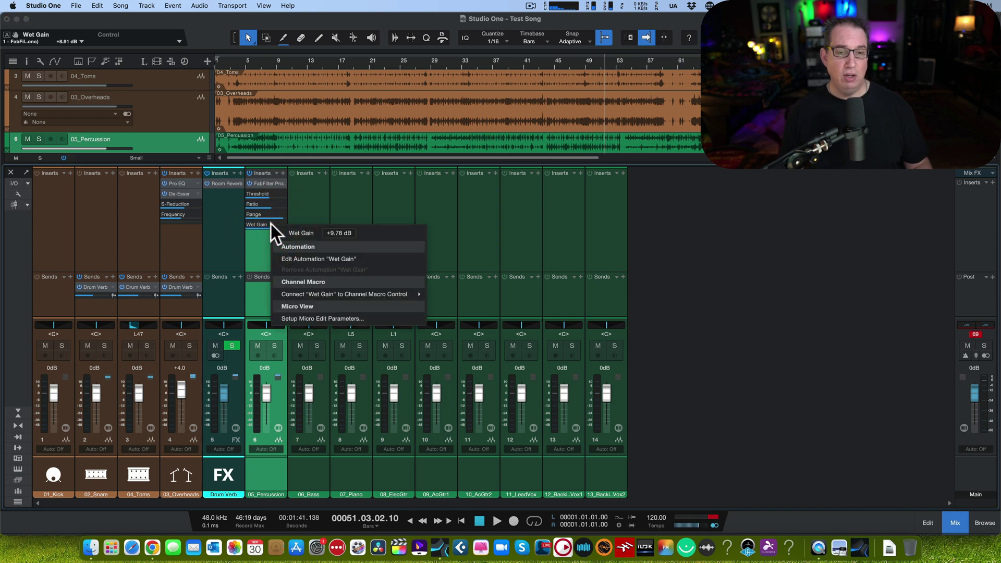
pyautogui.click(348, 233)
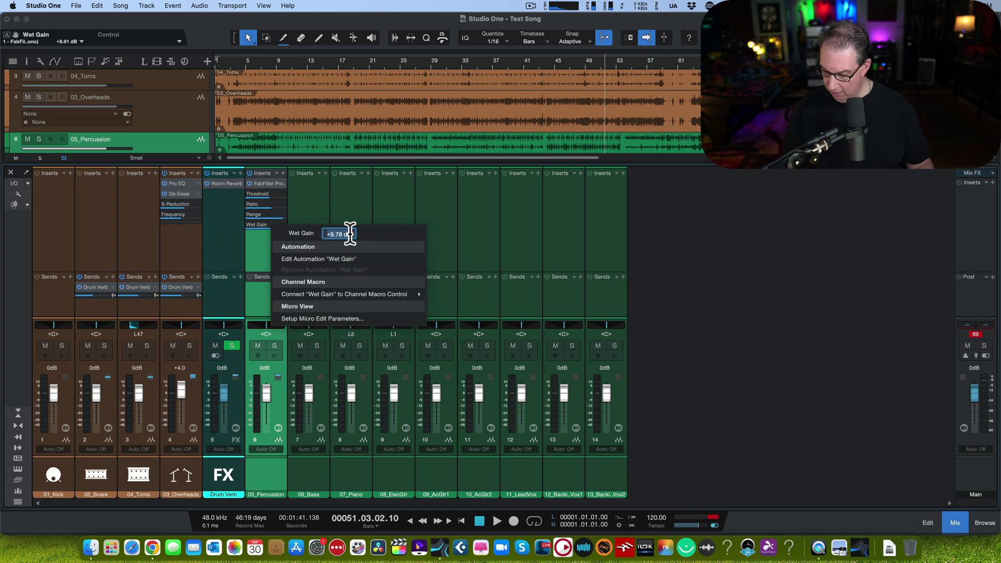
pyautogui.write('-10')
pyautogui.press('Return')
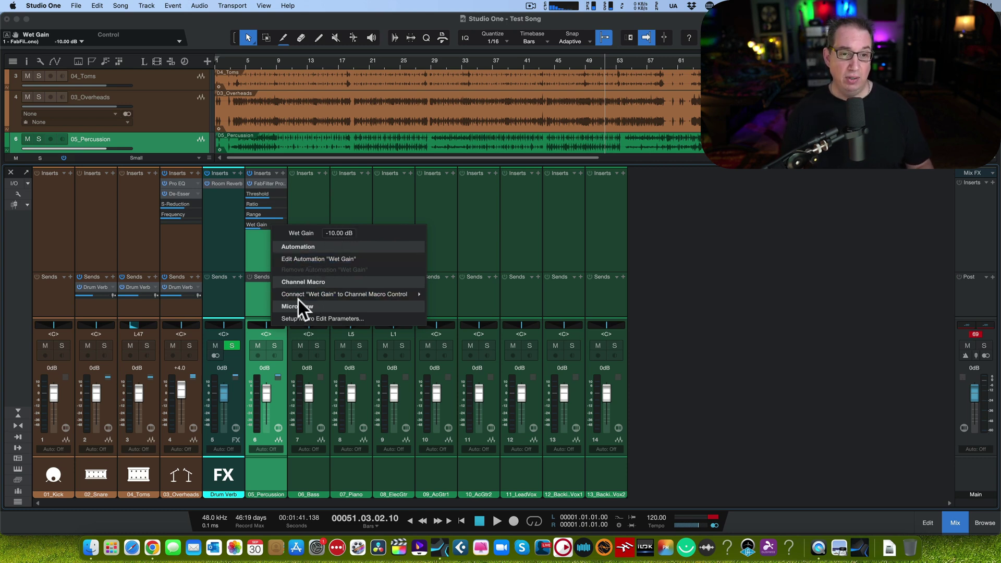
pyautogui.click(260, 227)
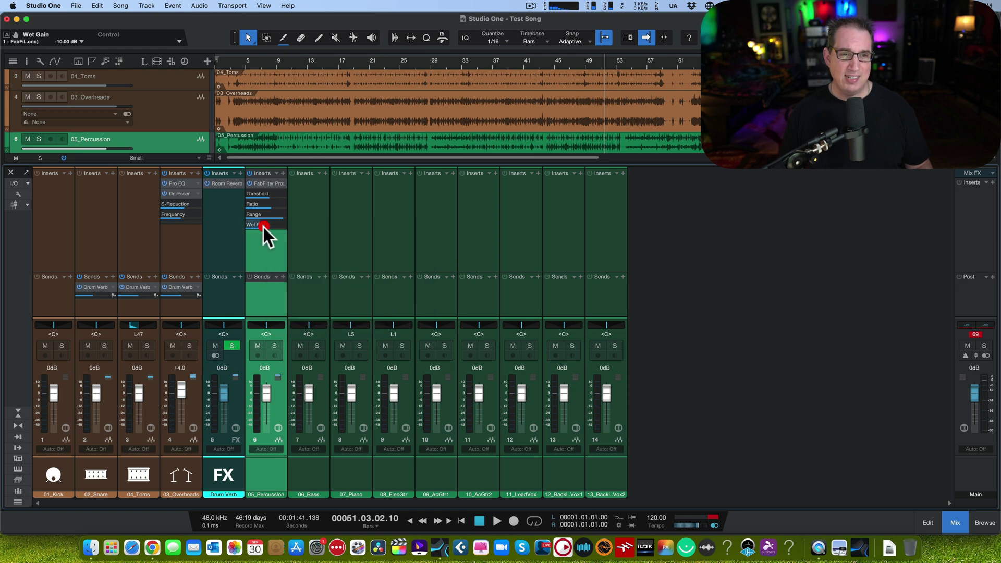
pyautogui.moveTo(263, 227); pyautogui.dragTo(266, 228)
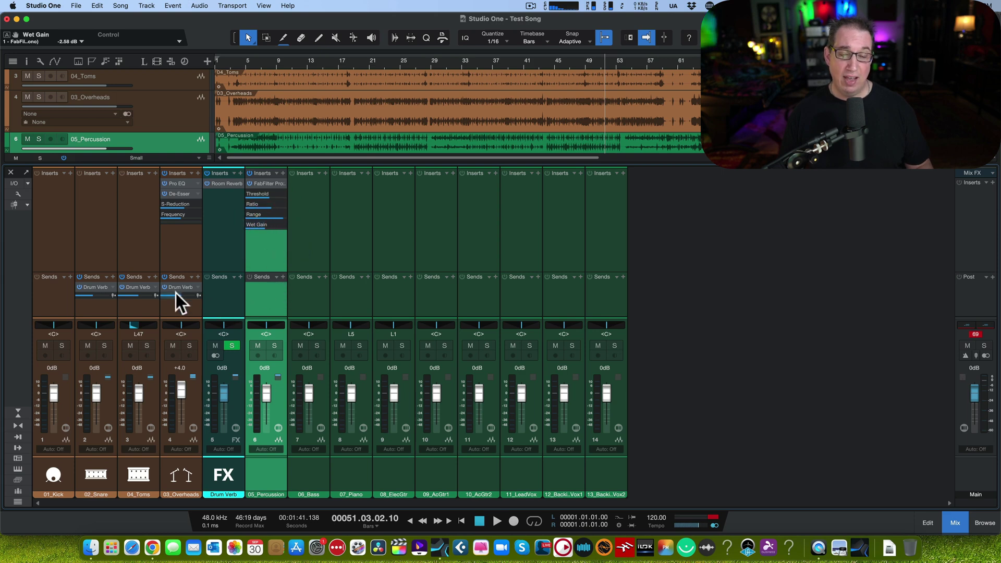
pyautogui.moveTo(176, 294)
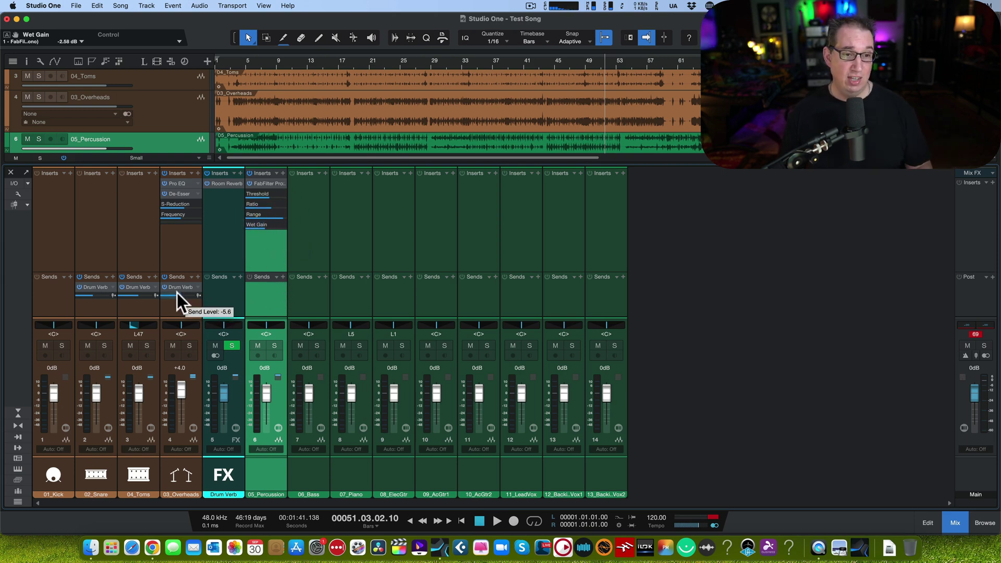
pyautogui.moveTo(264, 226); pyautogui.dragTo(269, 227)
# - Check the Range control's options, then open and close the Pro-C 2 editor
pyautogui.rightClick(269, 214)
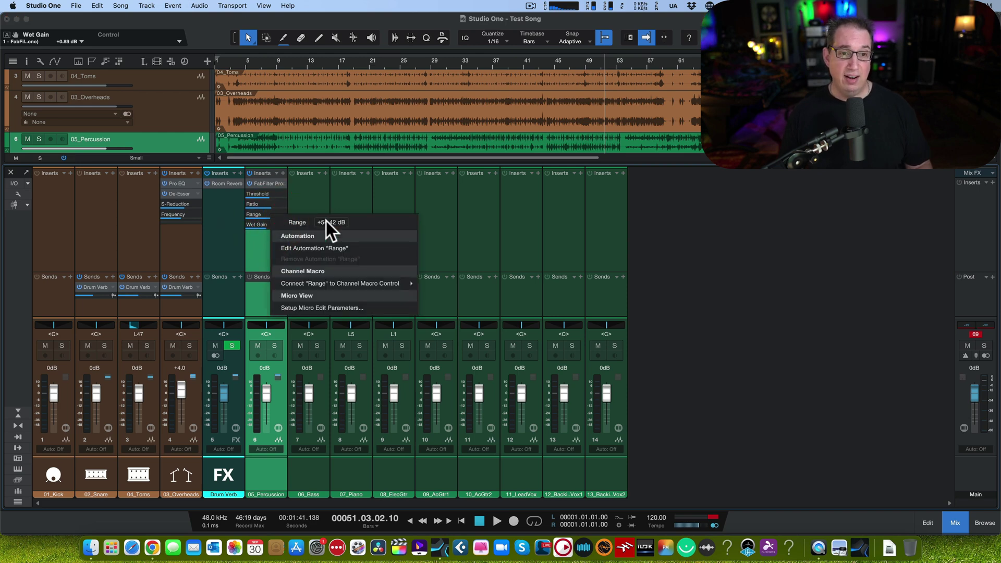
pyautogui.click(262, 203)
pyautogui.doubleClick(269, 182)
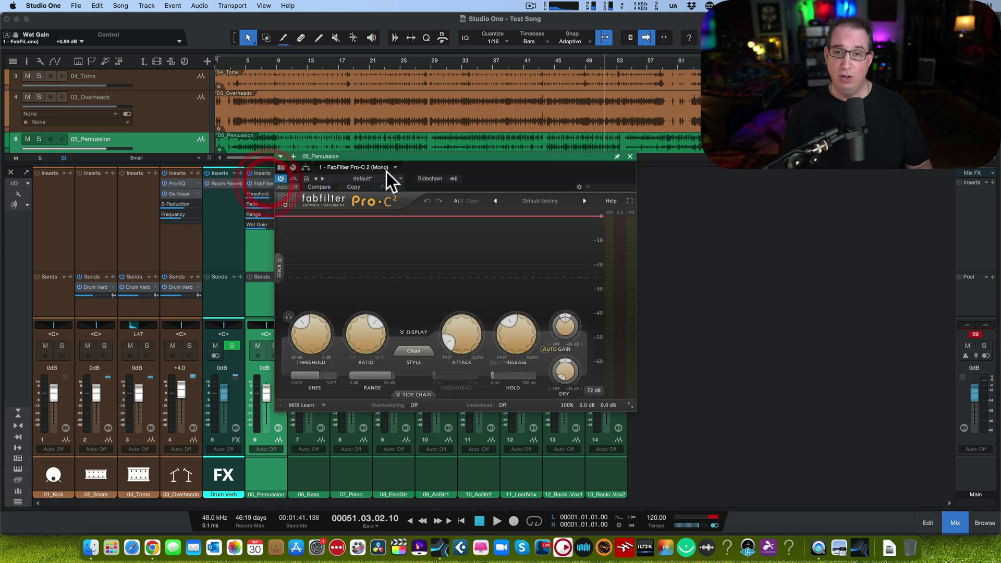
pyautogui.click(630, 157)
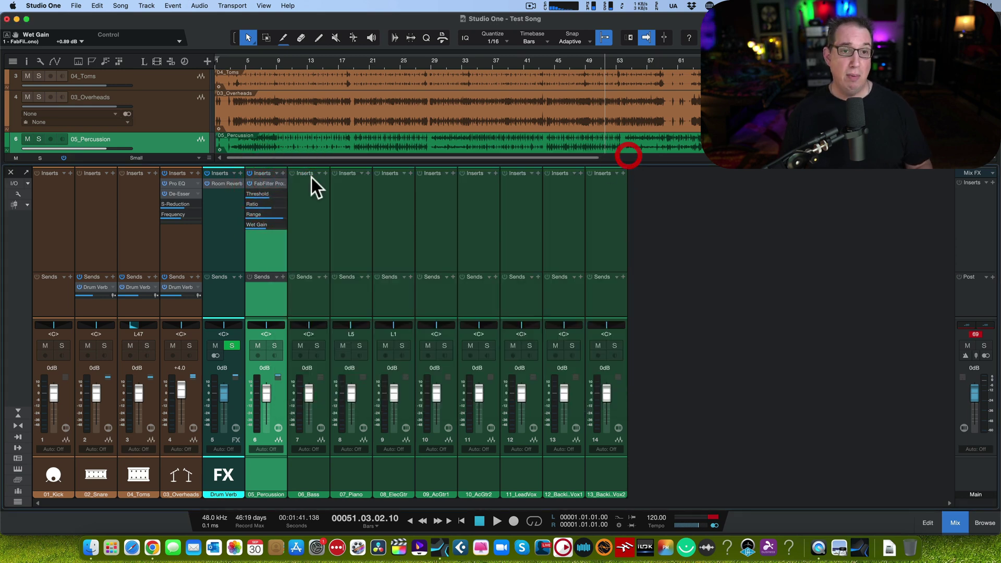
pyautogui.click(267, 183)
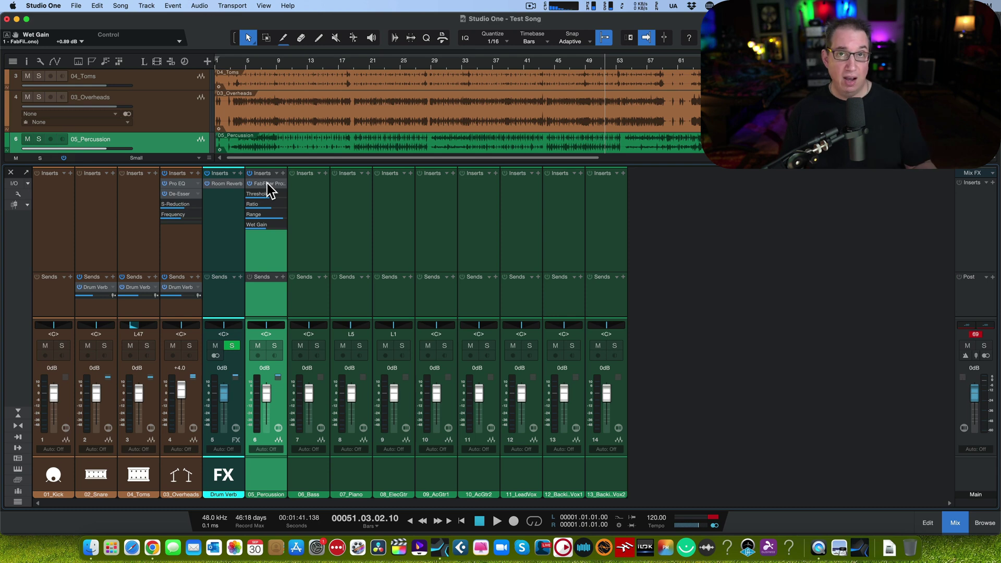
# - Open and close the Overheads Pro EQ and De-Esser windows to check them
pyautogui.click(175, 183)
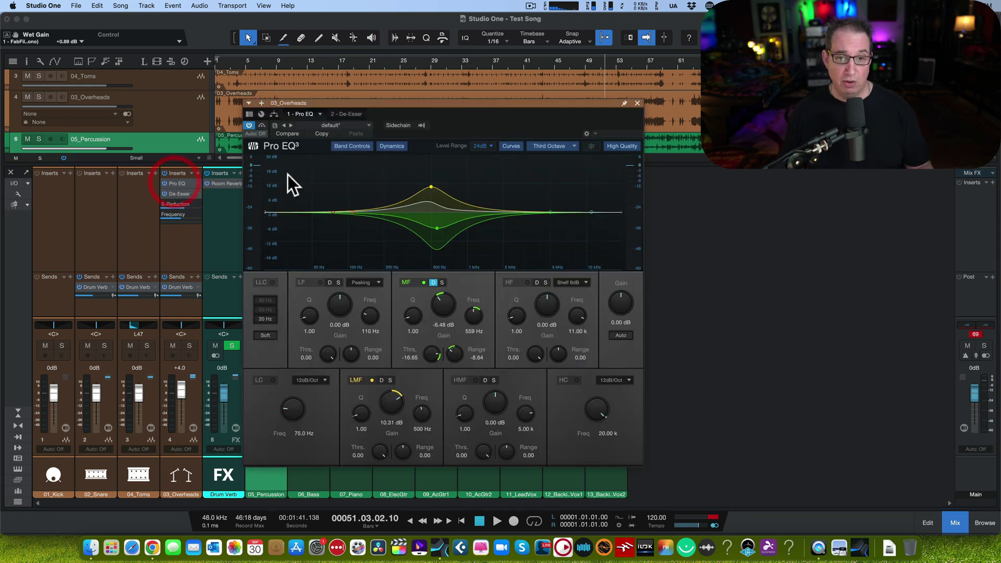
pyautogui.click(637, 105)
pyautogui.click(175, 193)
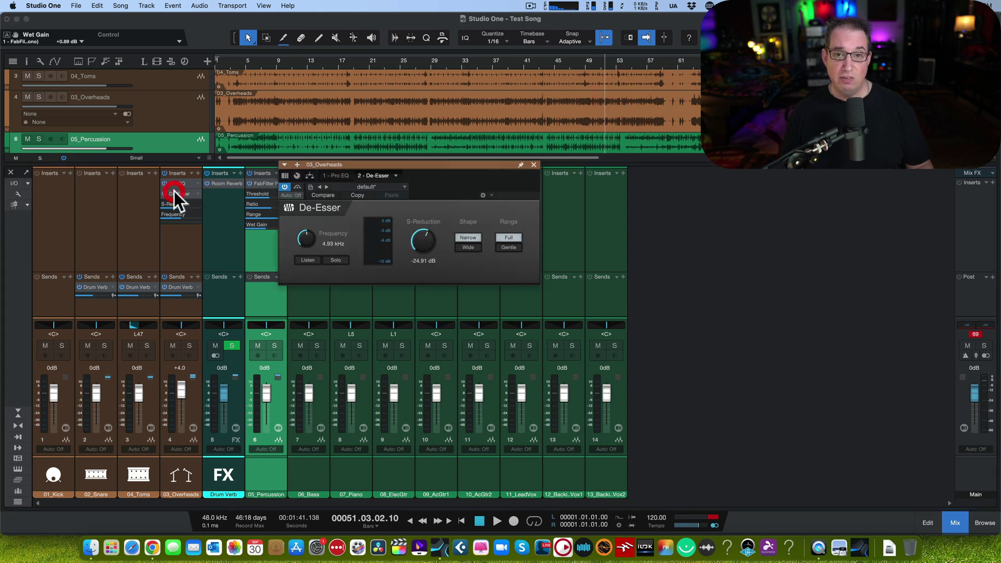
pyautogui.click(533, 165)
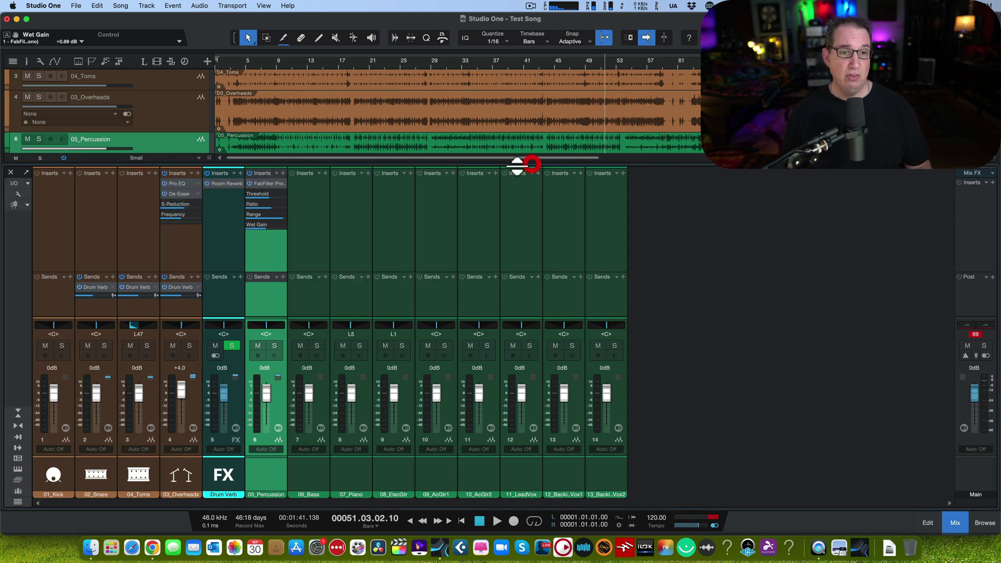
# - Reopen the Pro-C 2 insert's Setup Micro Edit Parameters and confirm it with OK
pyautogui.click(263, 181)
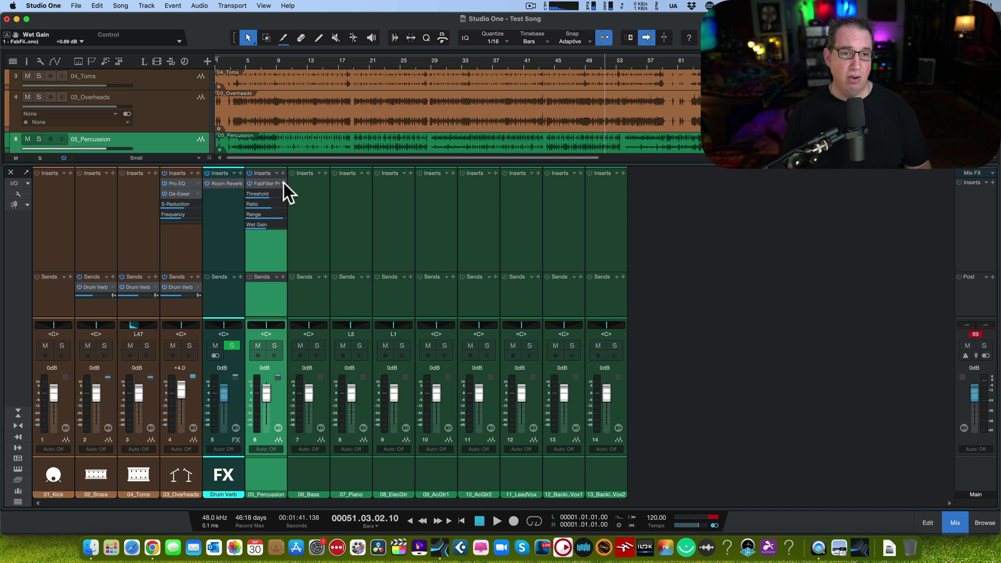
pyautogui.click(283, 184)
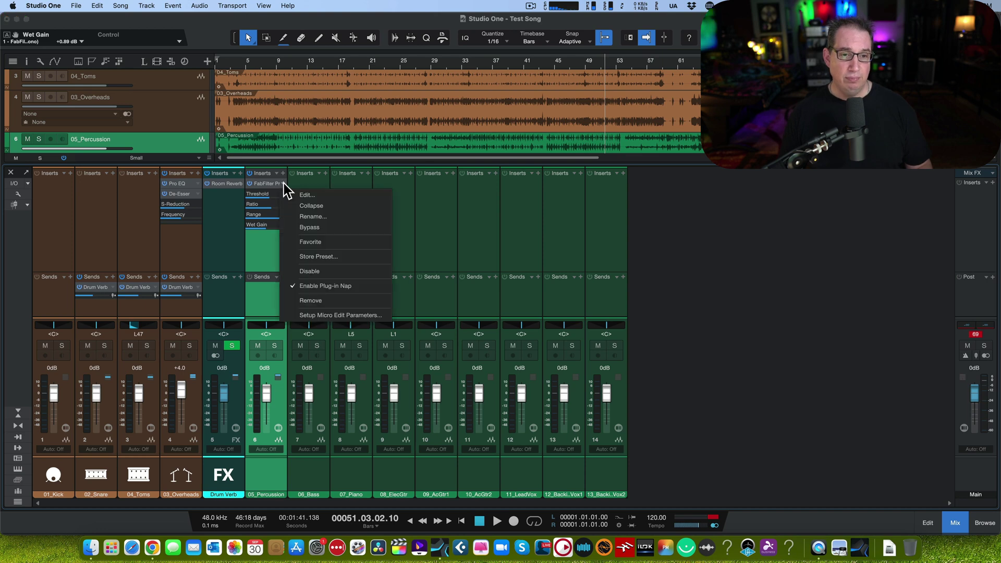
pyautogui.click(308, 313)
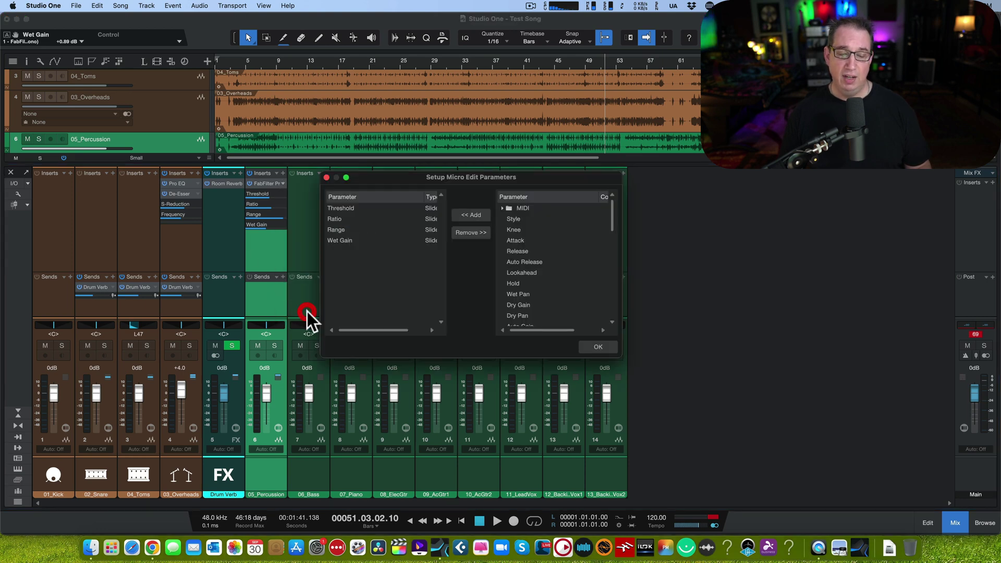
pyautogui.click(597, 346)
pyautogui.click(264, 183)
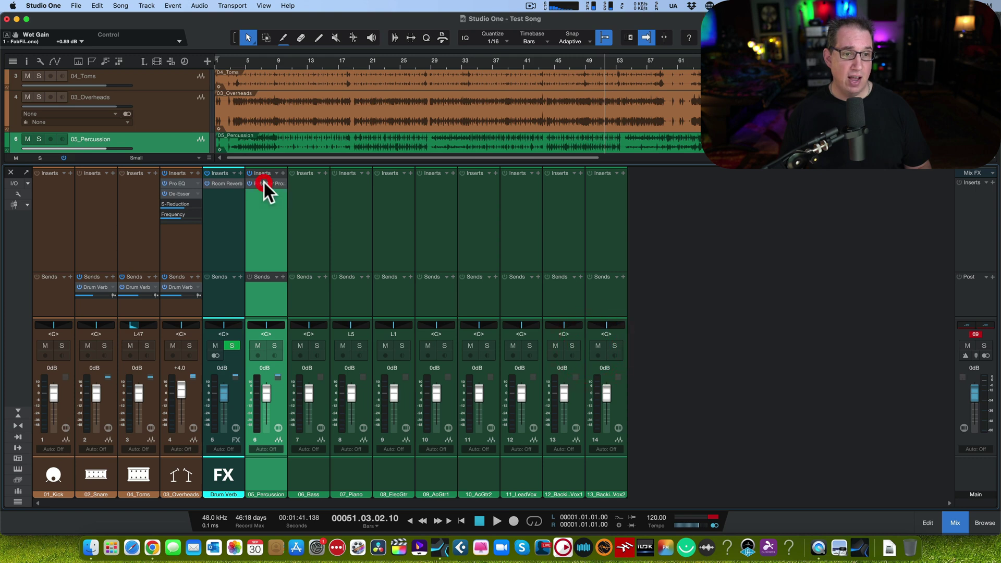
pyautogui.click(187, 184)
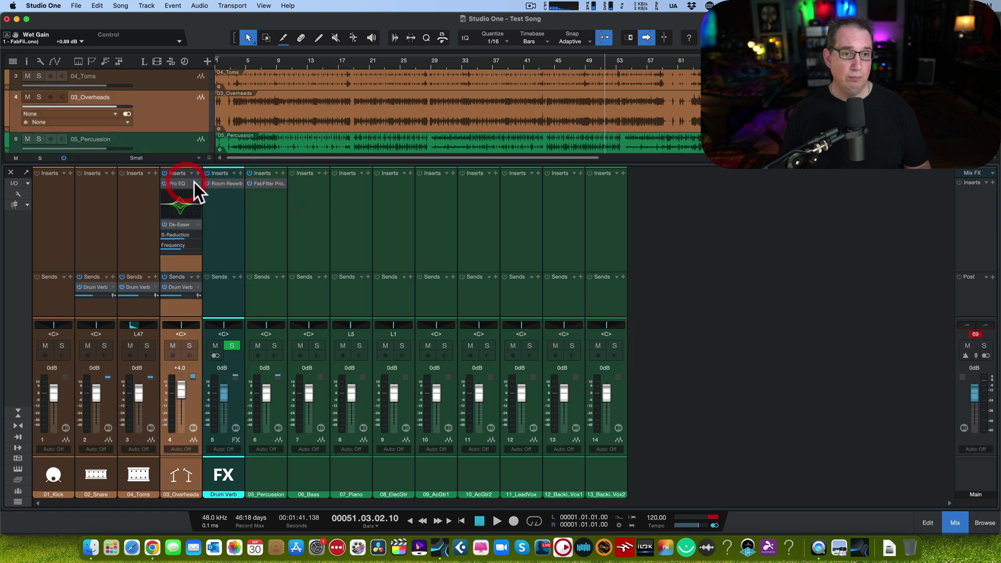
pyautogui.rightClick(196, 183)
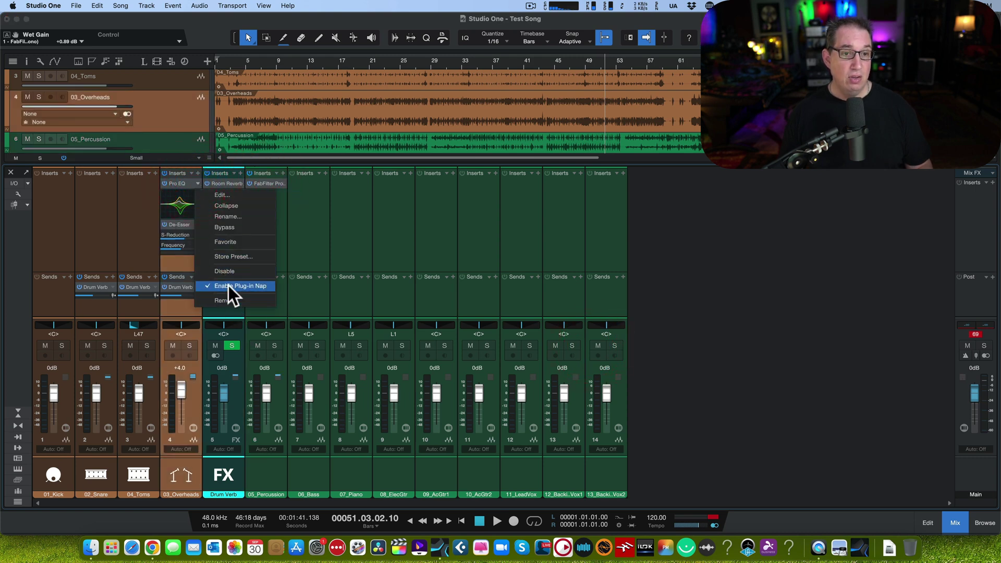
pyautogui.click(216, 194)
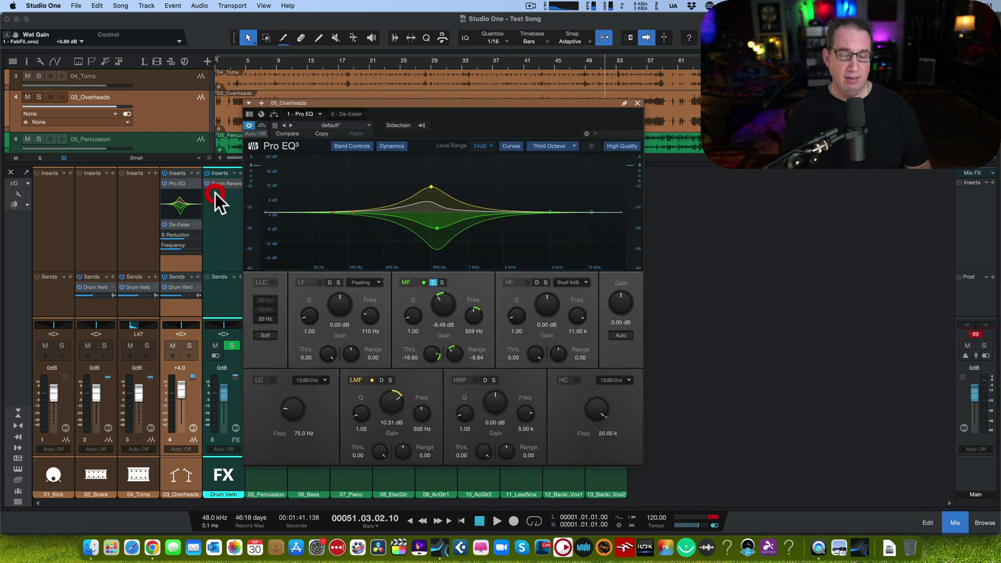
pyautogui.click(635, 97)
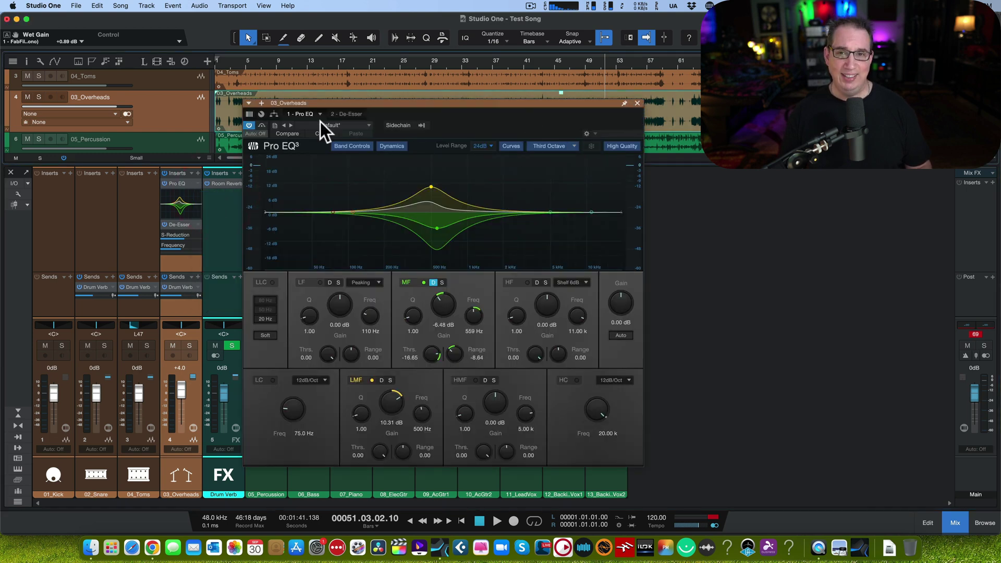
pyautogui.click(637, 103)
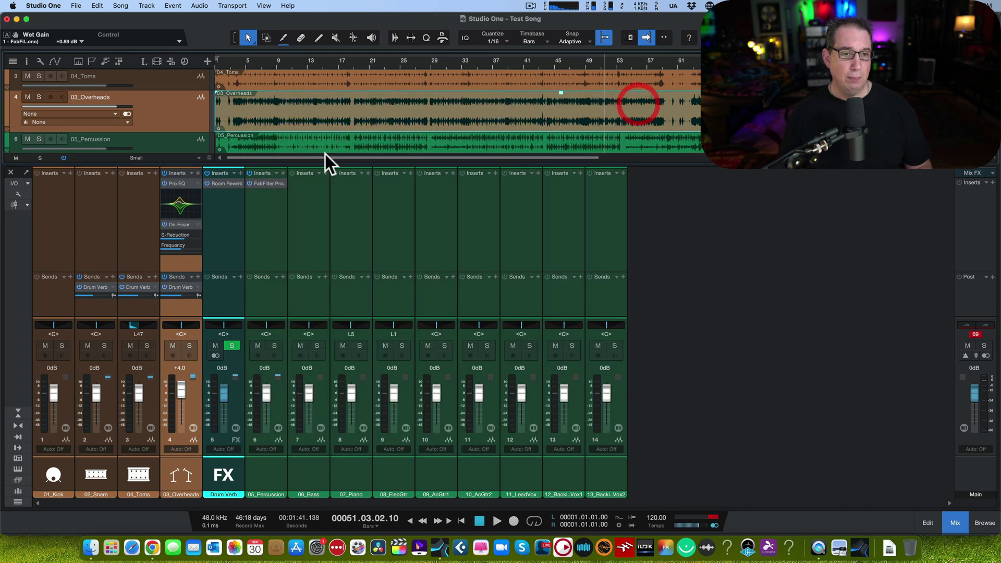
pyautogui.click(197, 224)
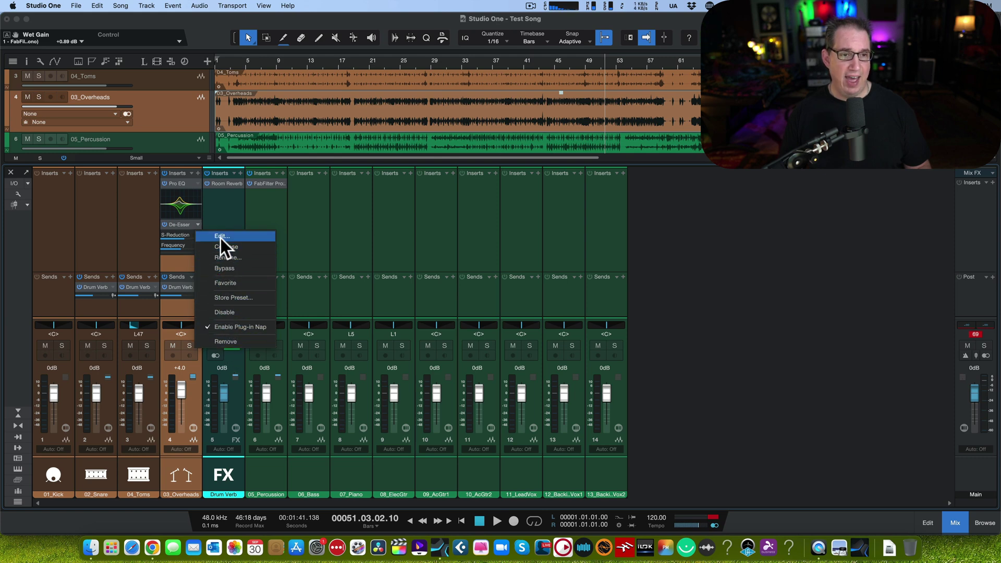
pyautogui.click(282, 180)
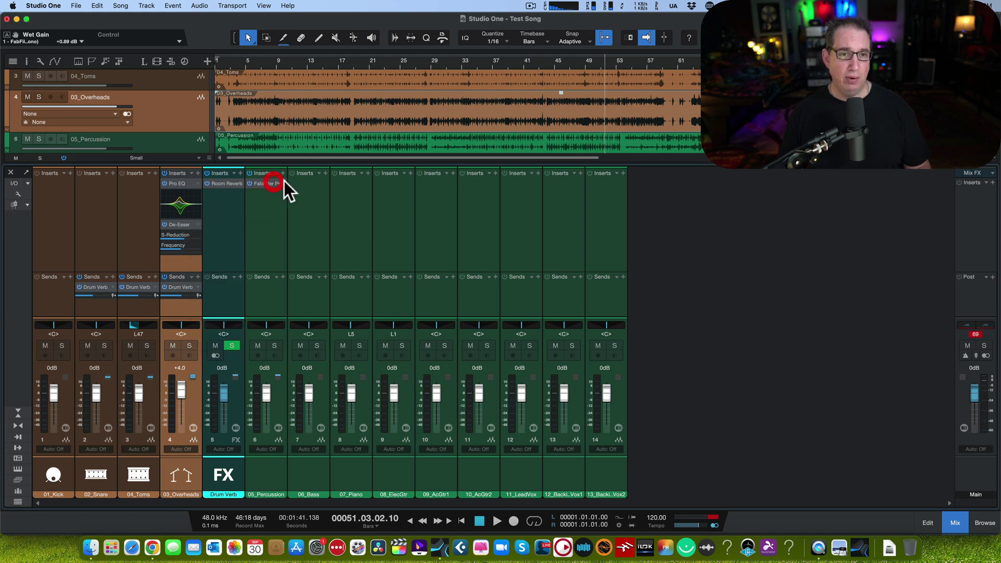
pyautogui.rightClick(284, 180)
pyautogui.click(267, 181)
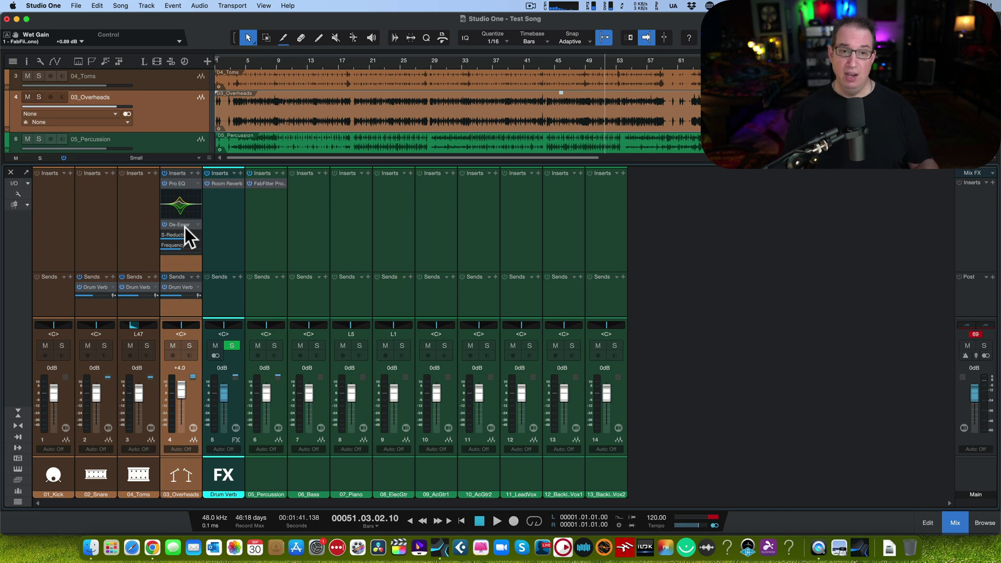
# - Add Vocoder from the browser's Effects list to the 05_Percussion inserts and close its window
pyautogui.click(984, 523)
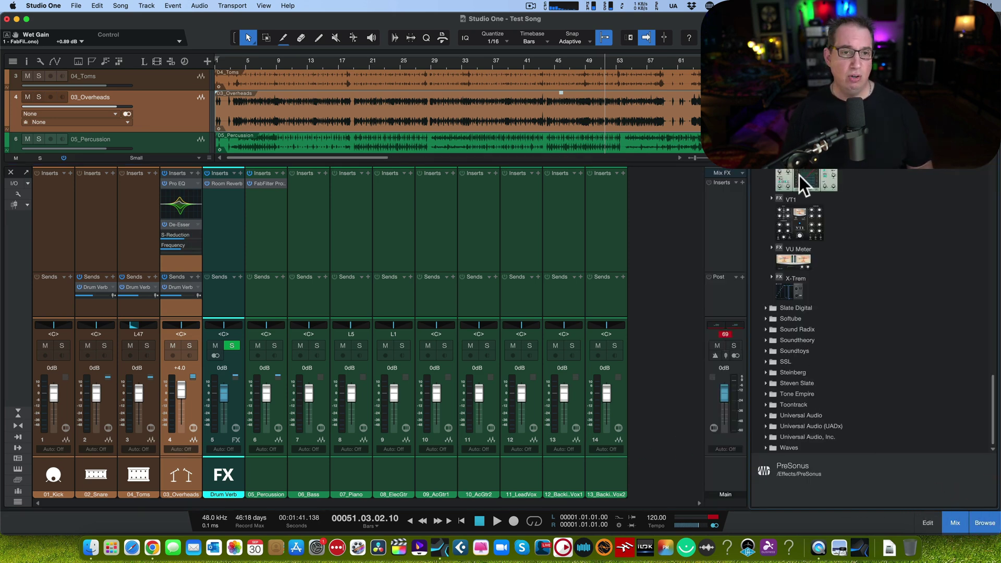
pyautogui.moveTo(799, 175); pyautogui.dragTo(258, 218)
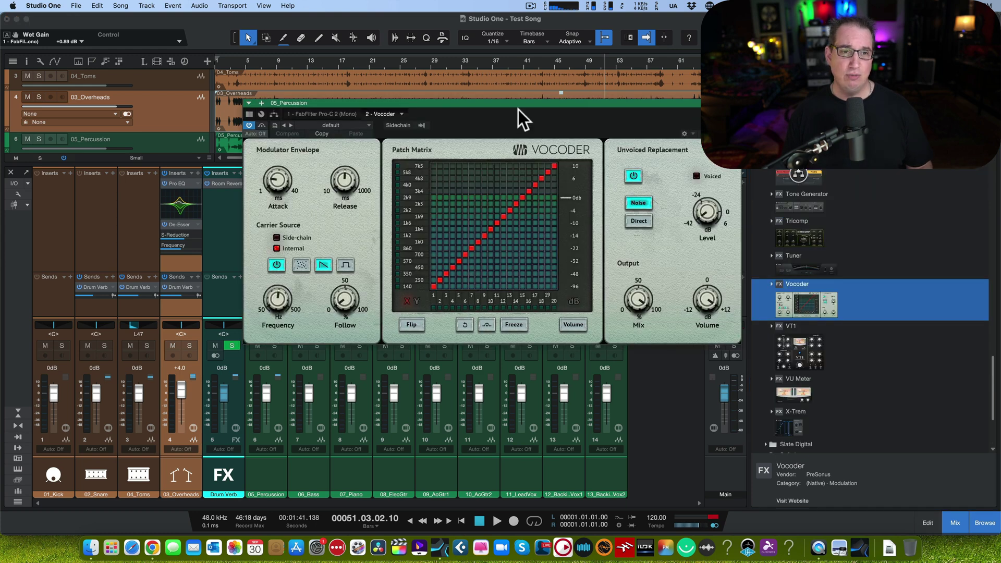
pyautogui.moveTo(518, 107); pyautogui.dragTo(361, 150)
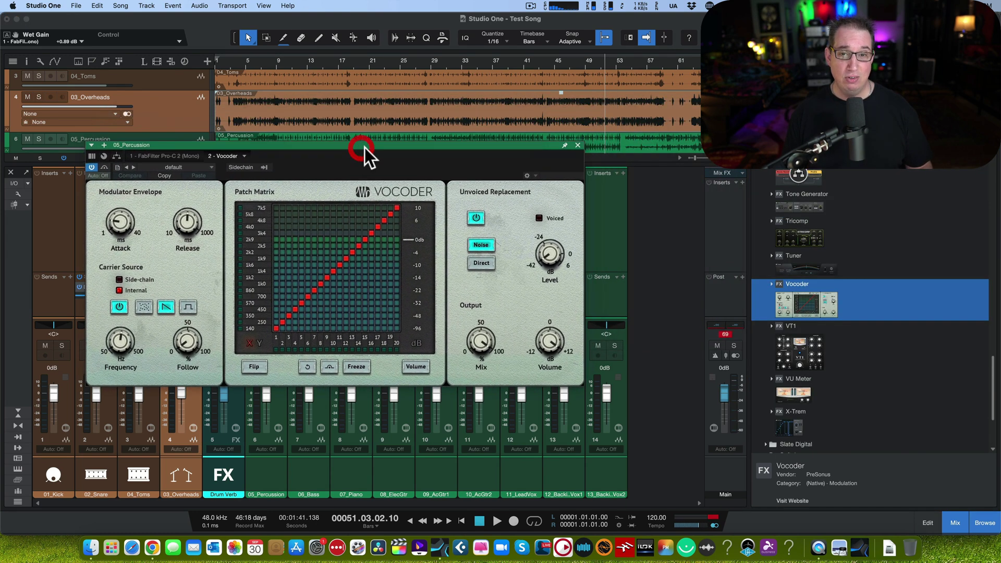
pyautogui.click(578, 145)
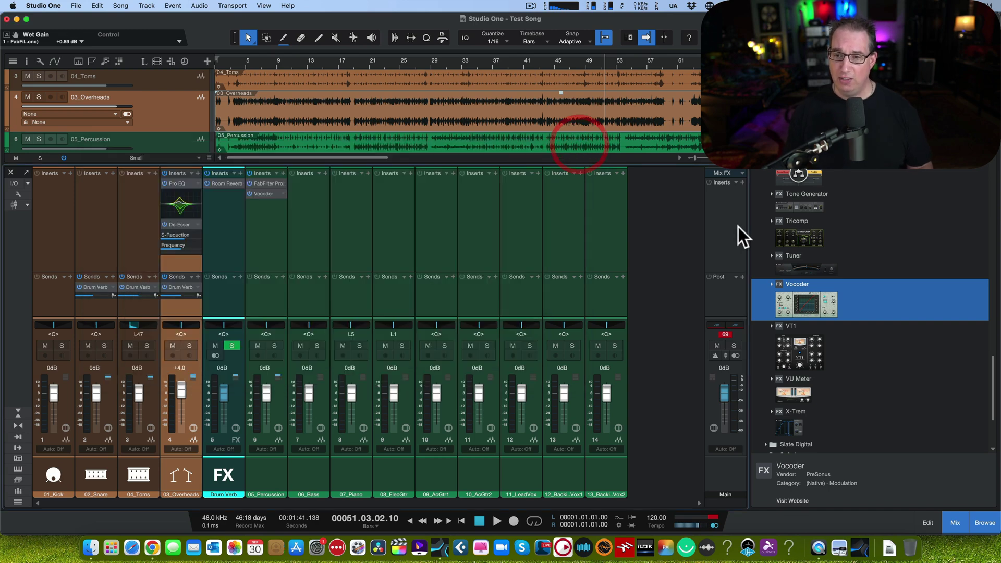
# - Add Phase Meter as the third 05_Percussion insert and close its window
pyautogui.scroll(-3, 800, 274)
pyautogui.scroll(15, 800, 275)
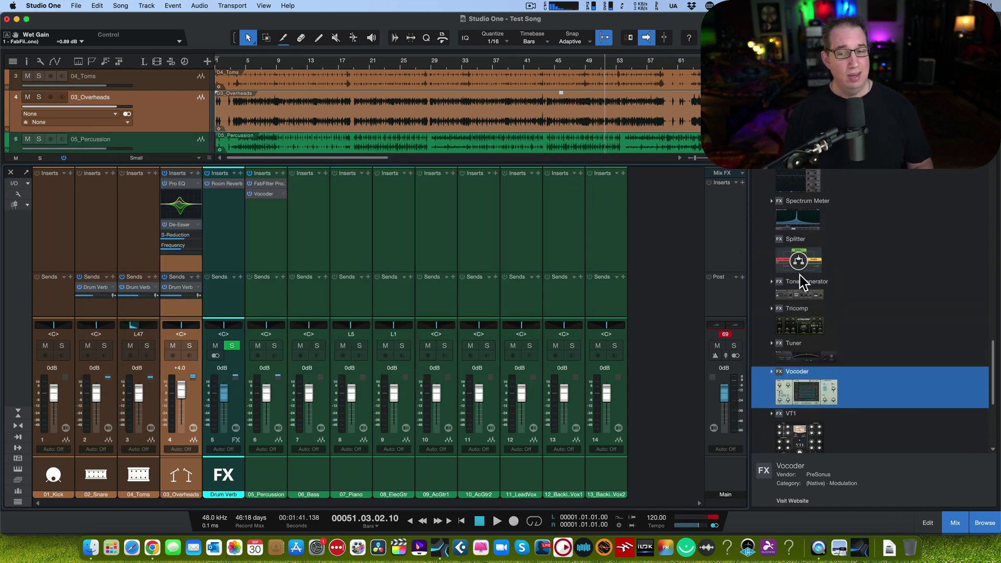
pyautogui.scroll(-3, 803, 282)
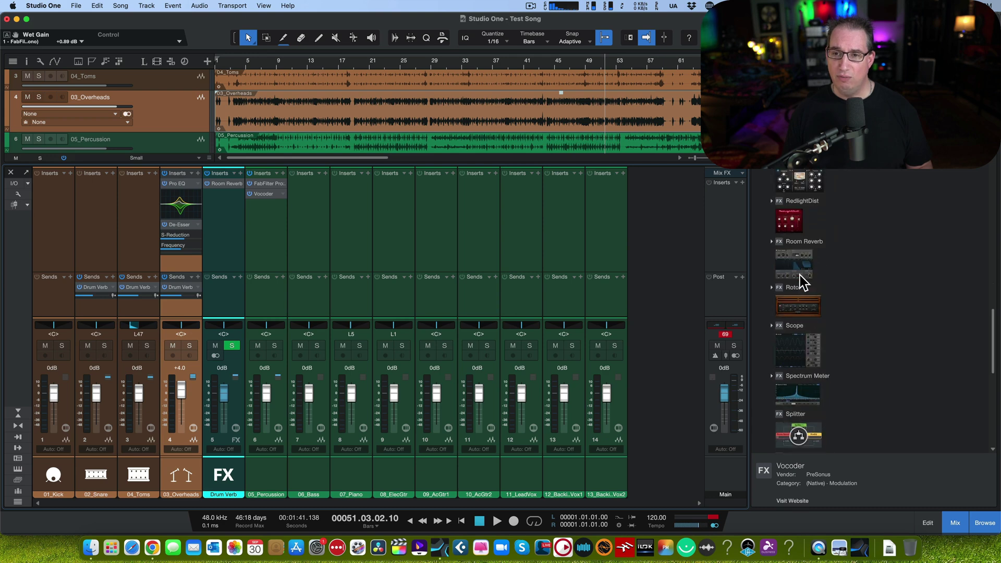
pyautogui.scroll(2, 800, 281)
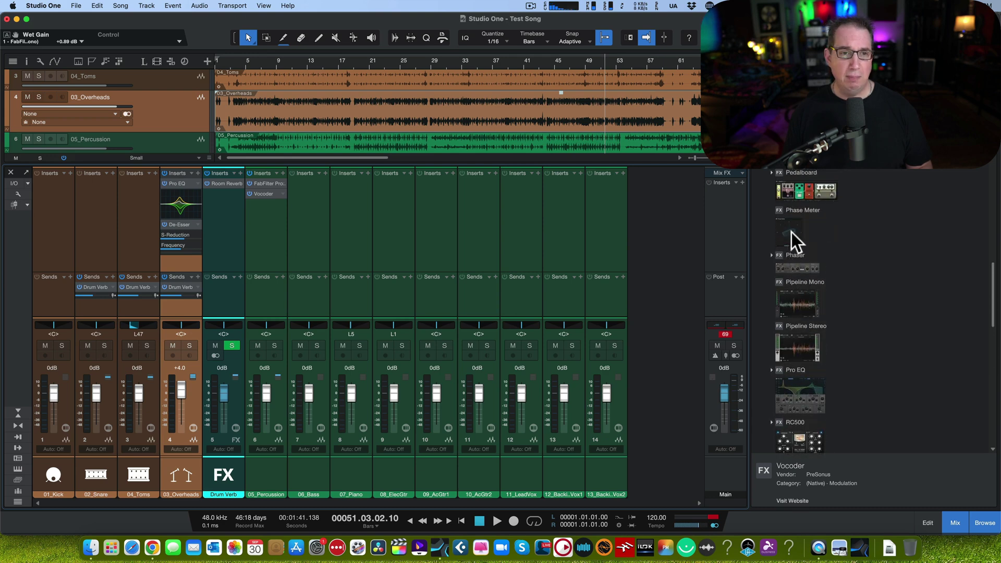
pyautogui.moveTo(791, 232); pyautogui.dragTo(250, 220)
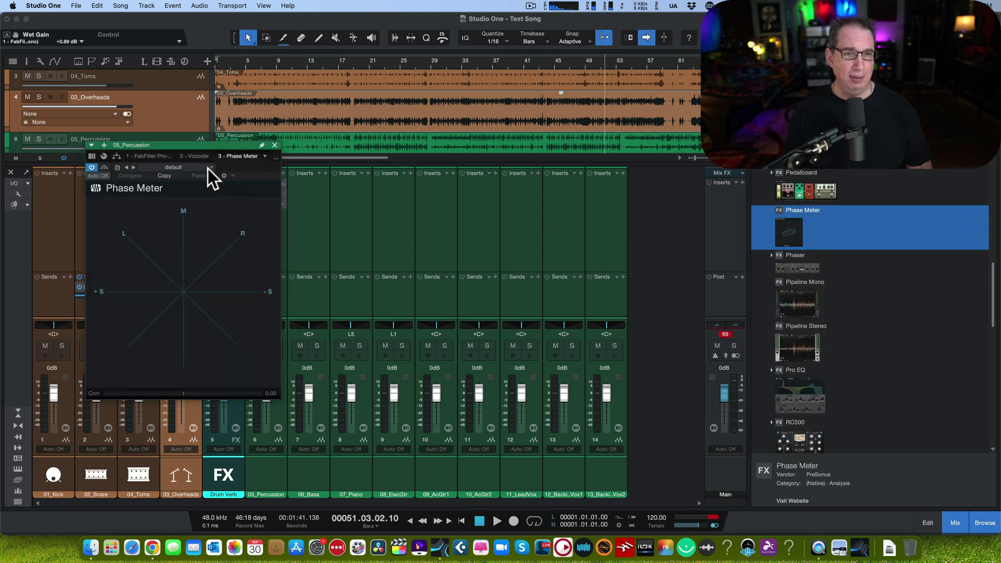
pyautogui.click(274, 145)
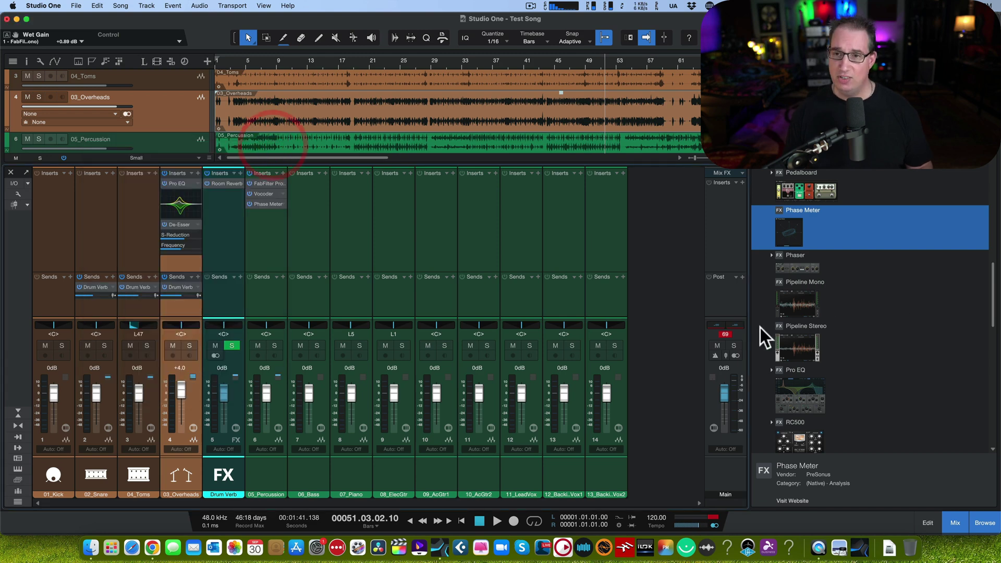
pyautogui.scroll(2, 766, 323)
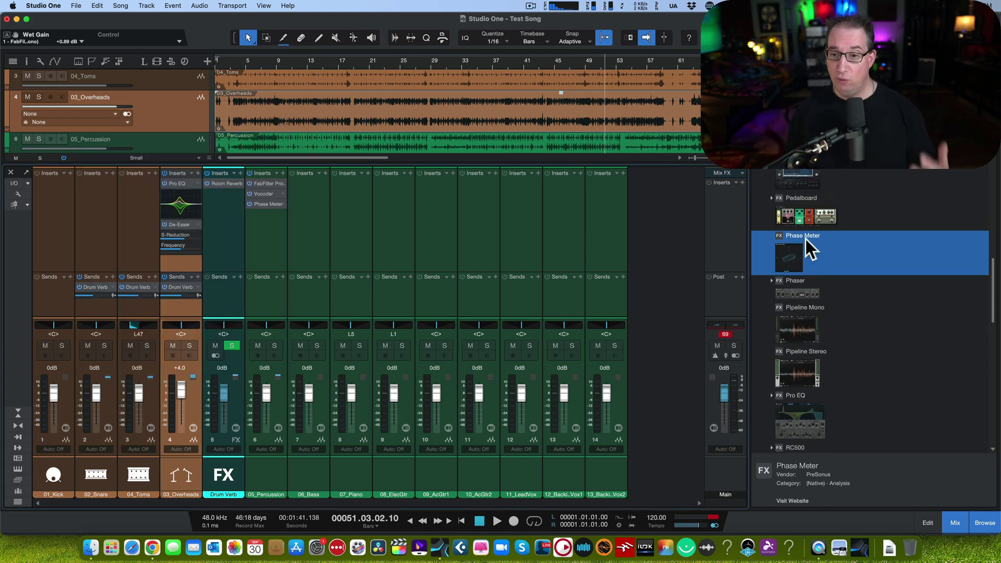
pyautogui.scroll(10, 805, 339)
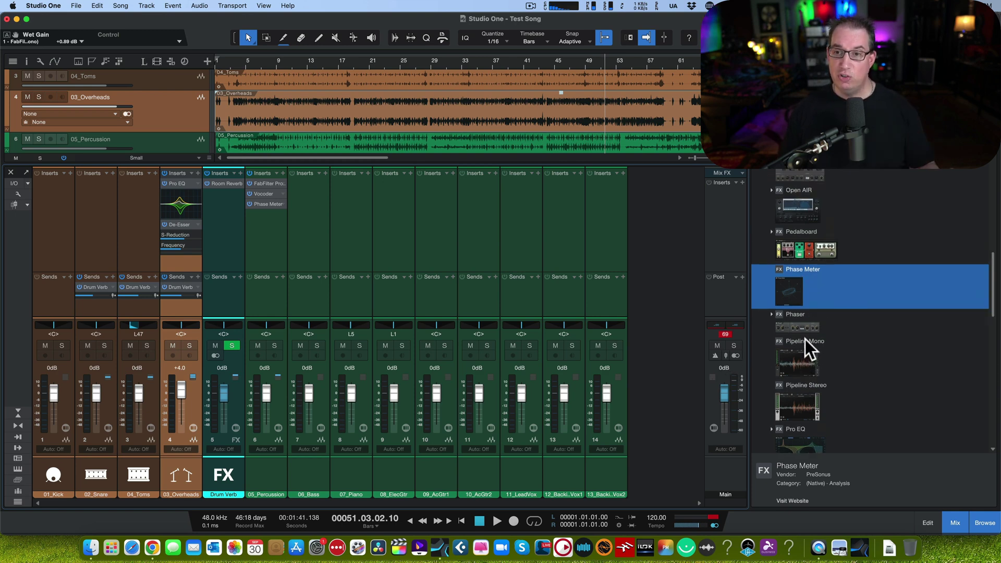
pyautogui.scroll(7, 805, 340)
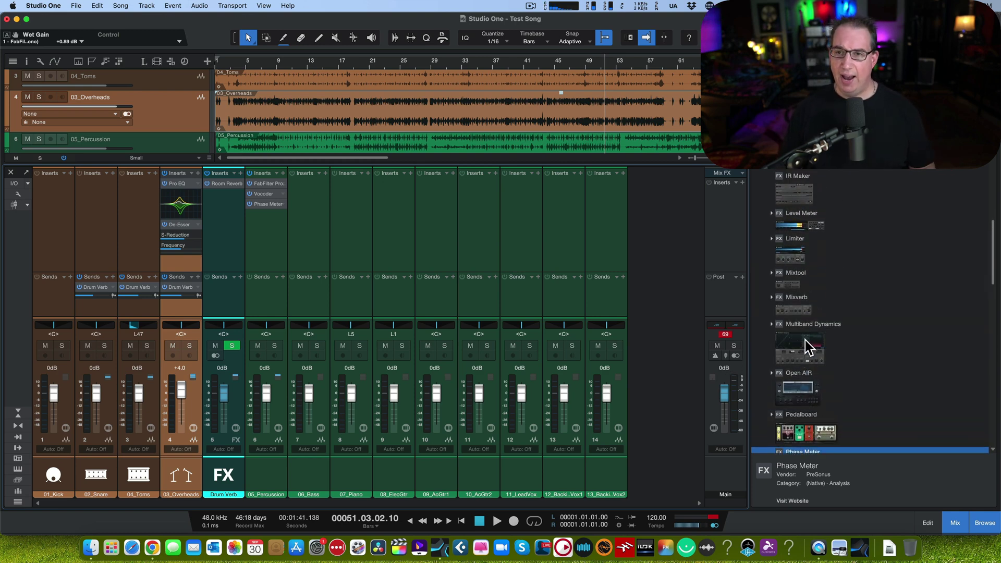
pyautogui.scroll(9, 805, 342)
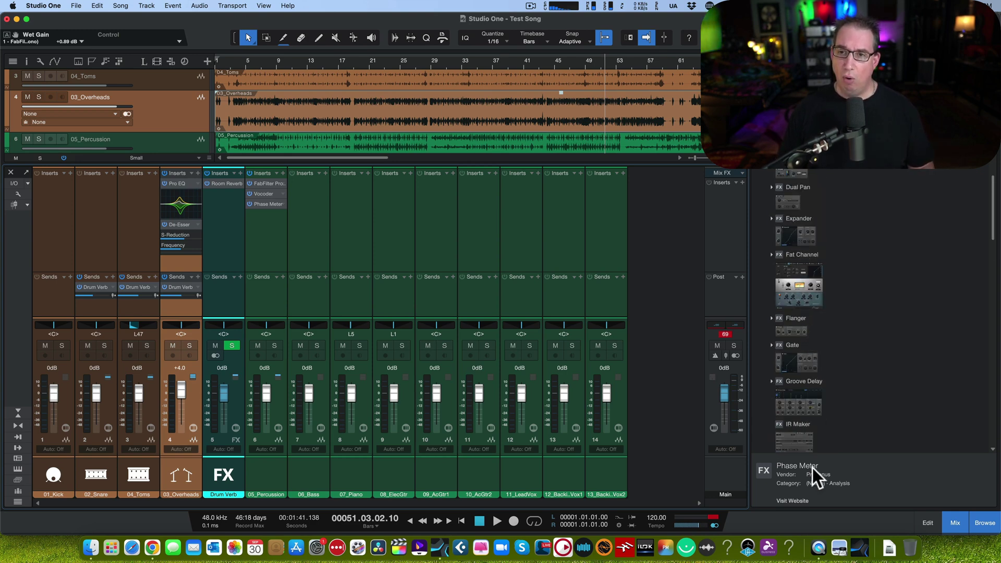
pyautogui.scroll(15, 803, 328)
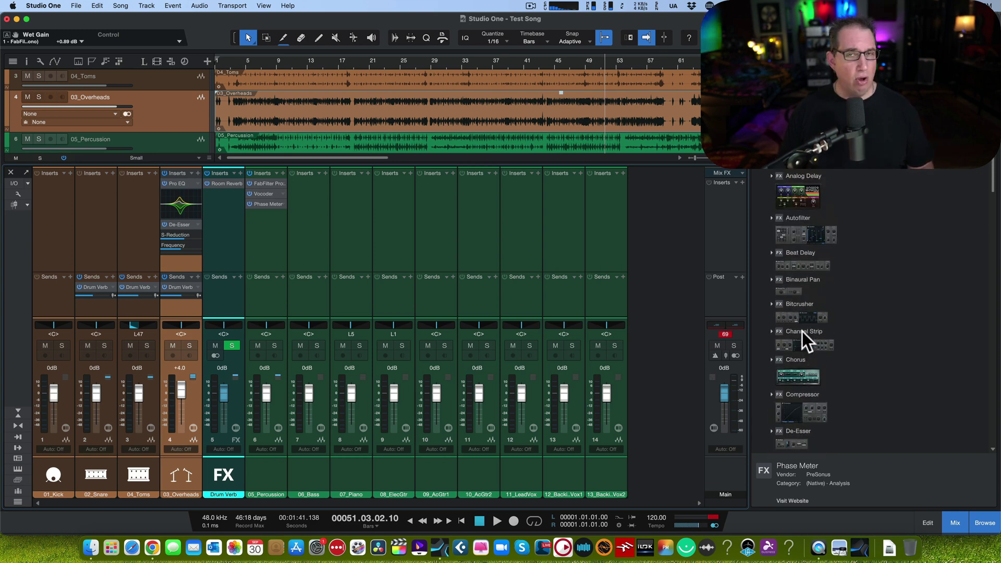
pyautogui.scroll(-3, 803, 333)
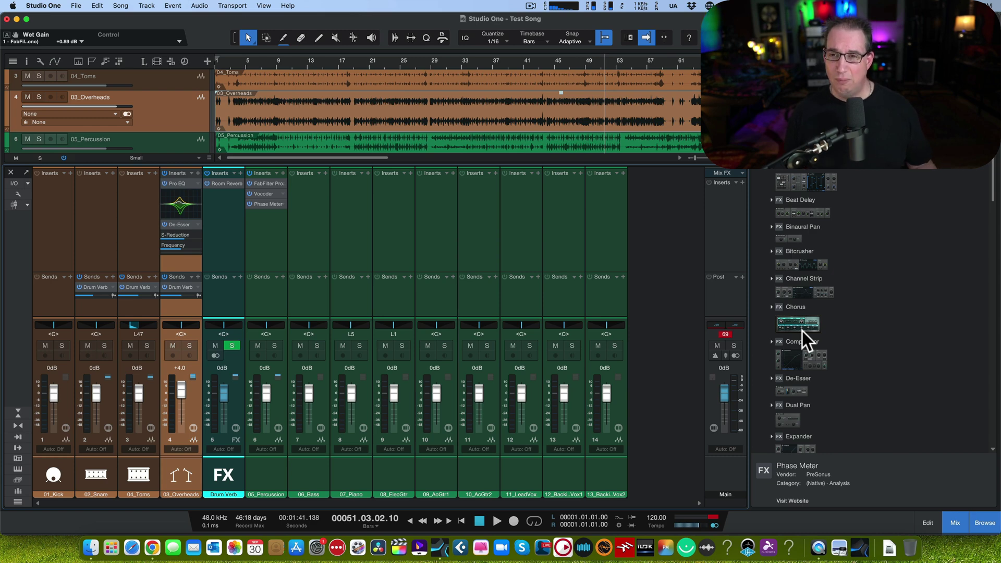
pyautogui.scroll(-10, 782, 288)
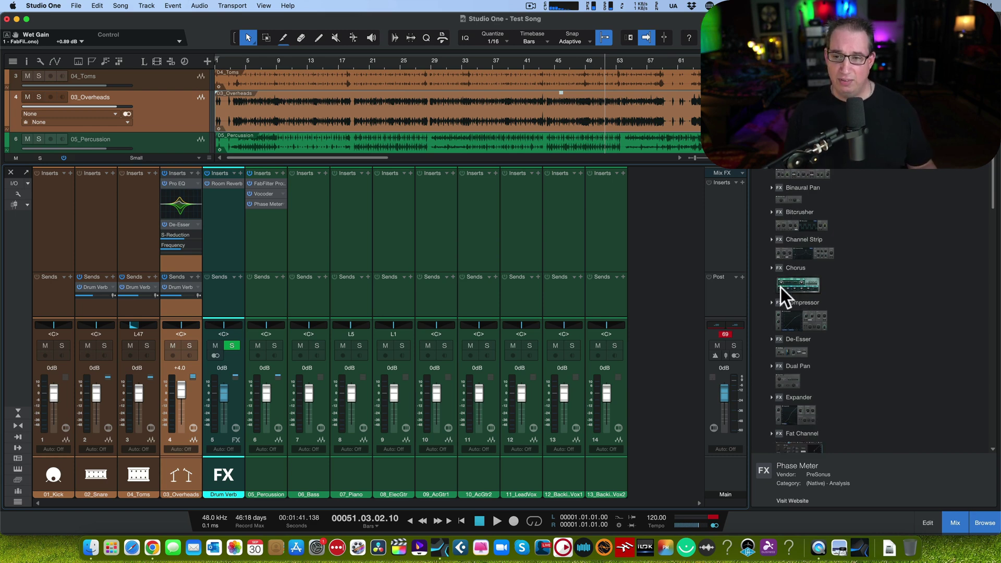
pyautogui.scroll(-5, 783, 292)
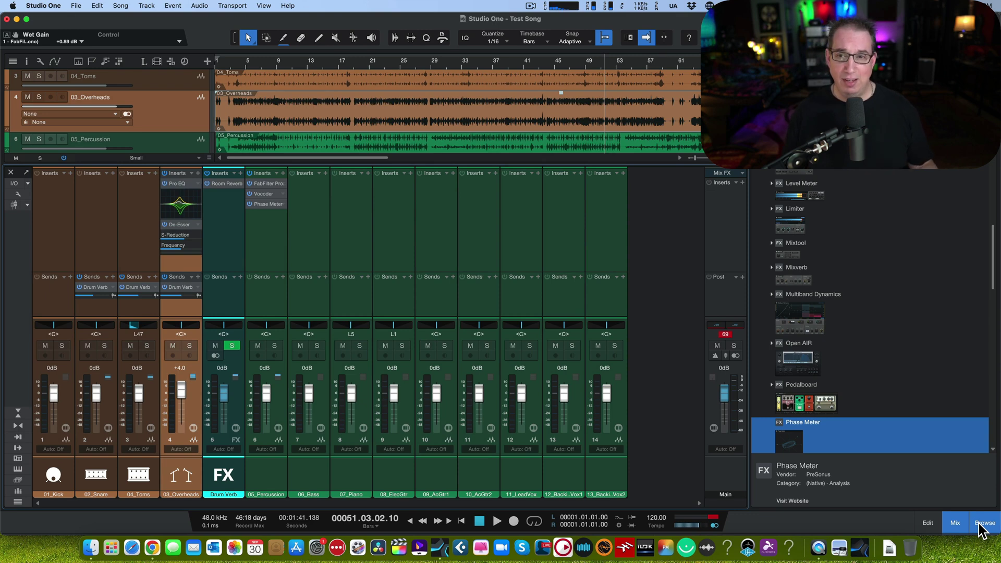
# - Hide the Browser panel so the full mixer with the 05_Percussion inserts shows
pyautogui.click(980, 525)
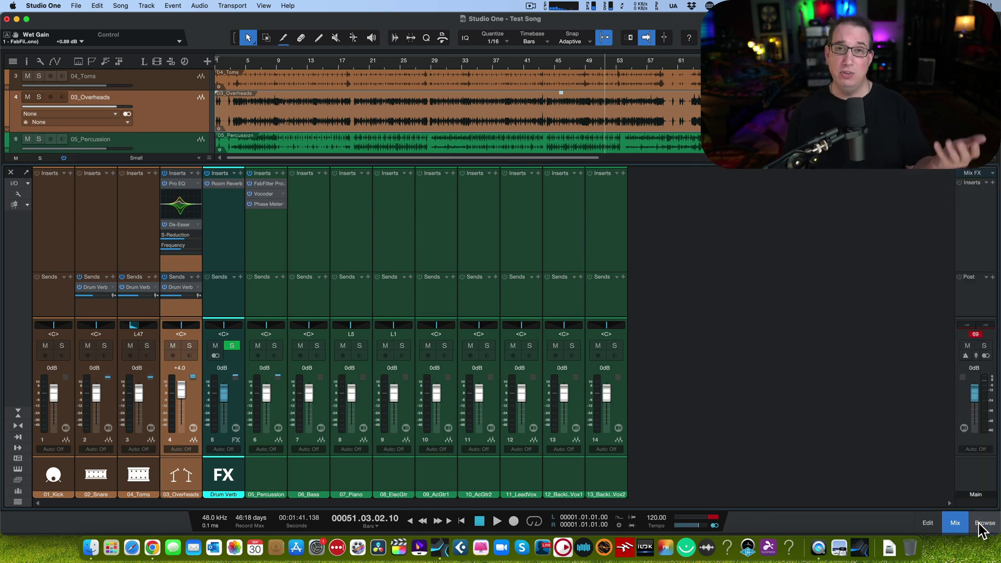